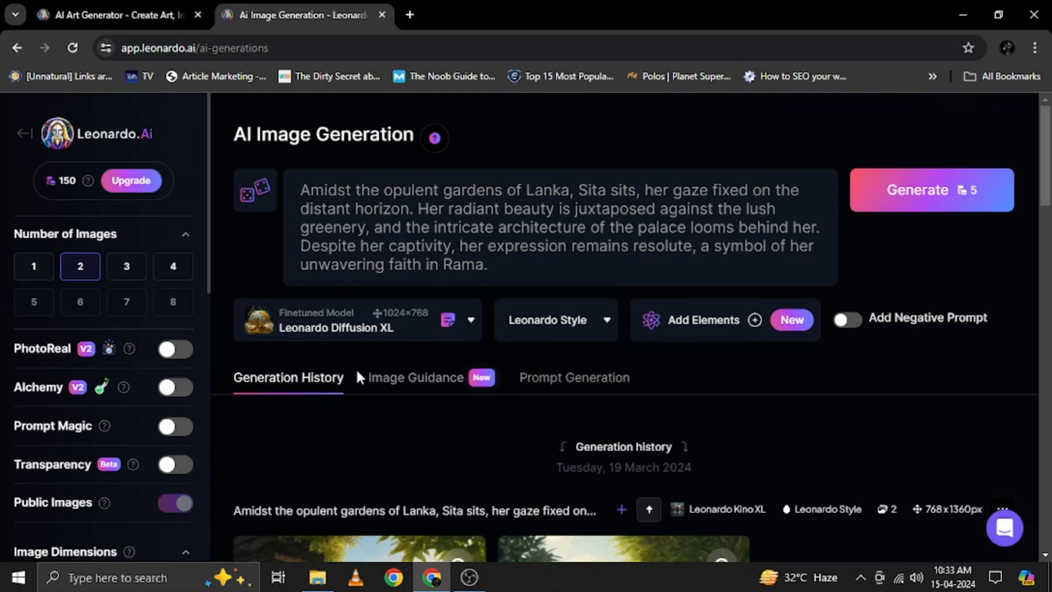
Set the image dimensions' aspect ratio to 16:9
{"action": "scroll", "coordinate": [33, 329], "scroll_direction": "down", "scroll_amount": 5}
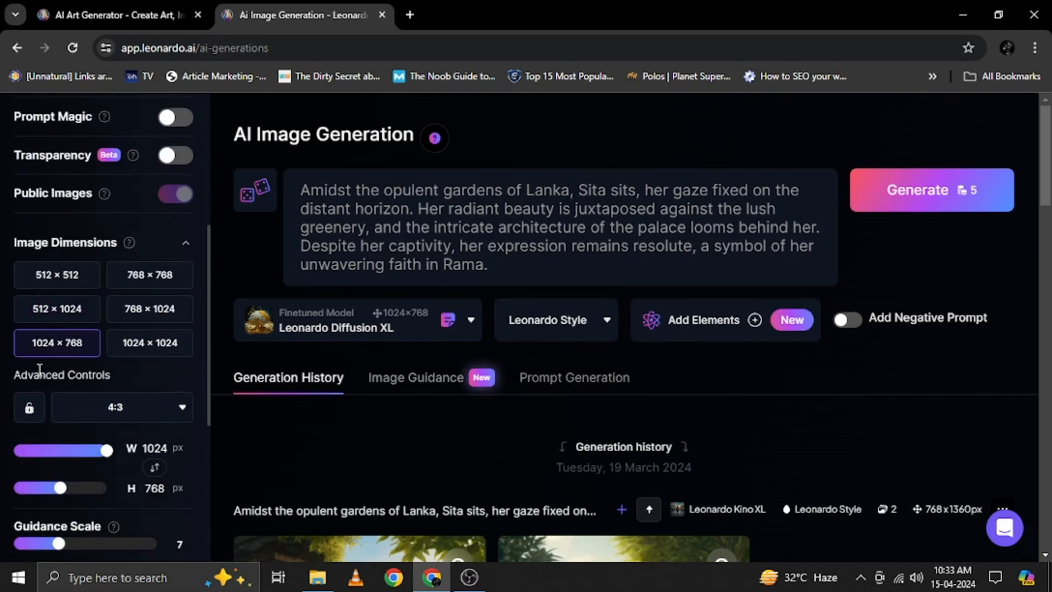
{"action": "left_click", "coordinate": [146, 407]}
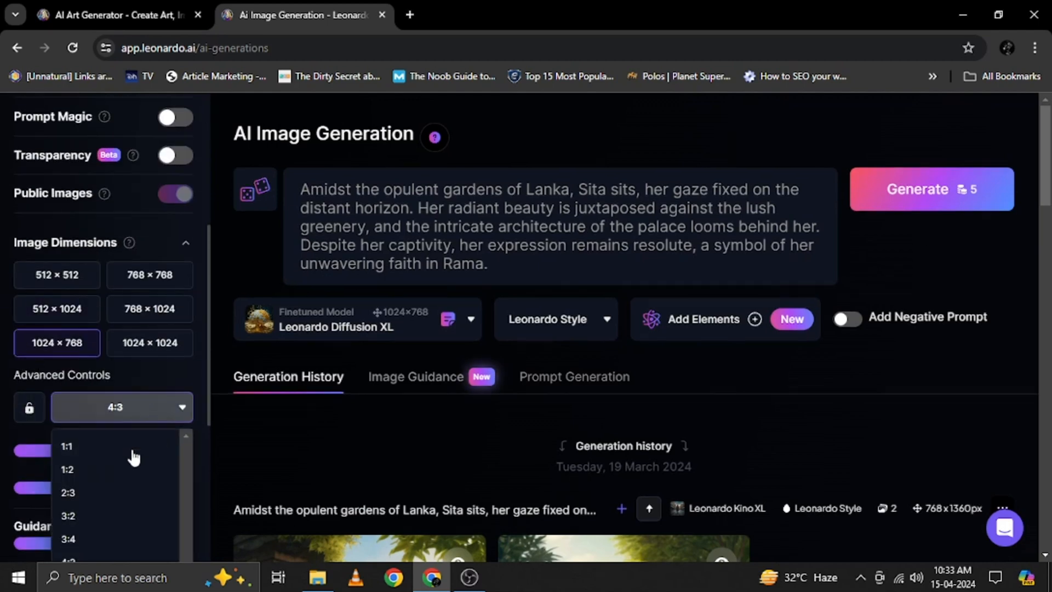
{"action": "scroll", "coordinate": [120, 477], "scroll_direction": "down", "scroll_amount": 7}
{"action": "scroll", "coordinate": [157, 327], "scroll_direction": "down", "scroll_amount": 4}
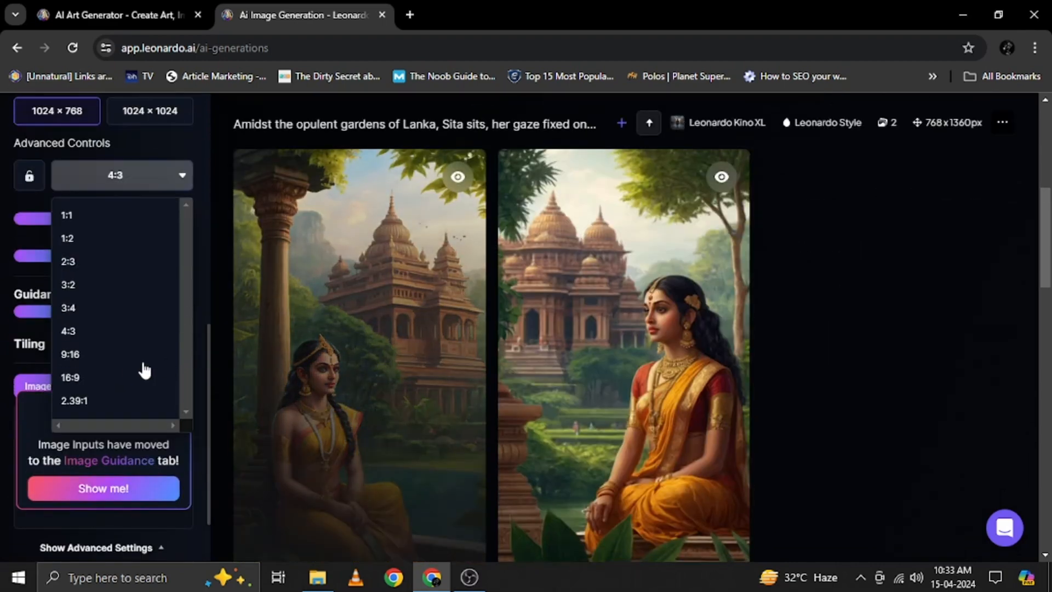
{"action": "left_click", "coordinate": [106, 382]}
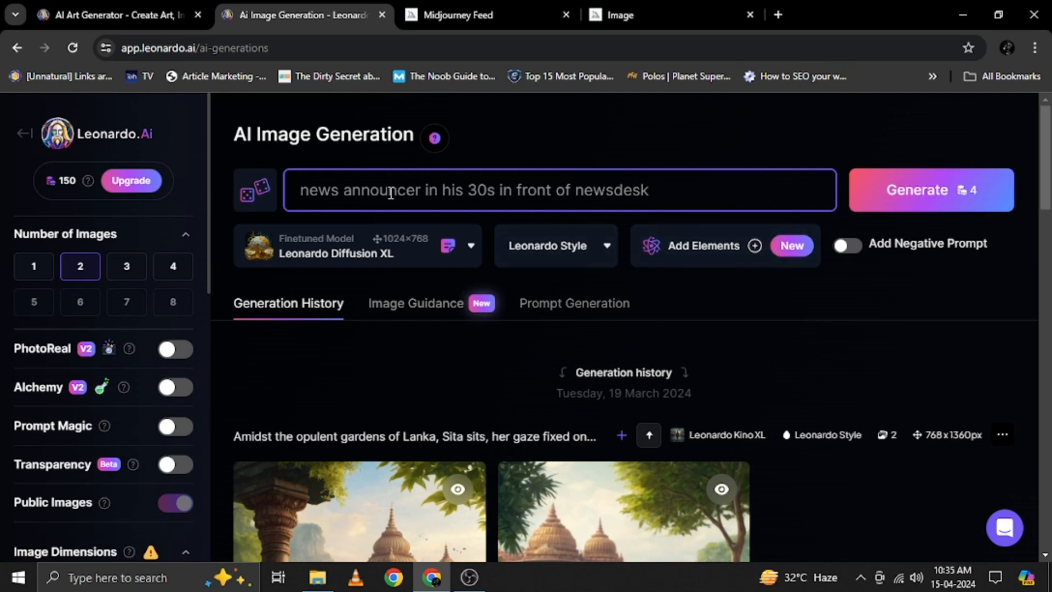
Add "Indian" at the start of the news announcer prompt and generate two images
{"action": "left_click", "coordinate": [302, 191]}
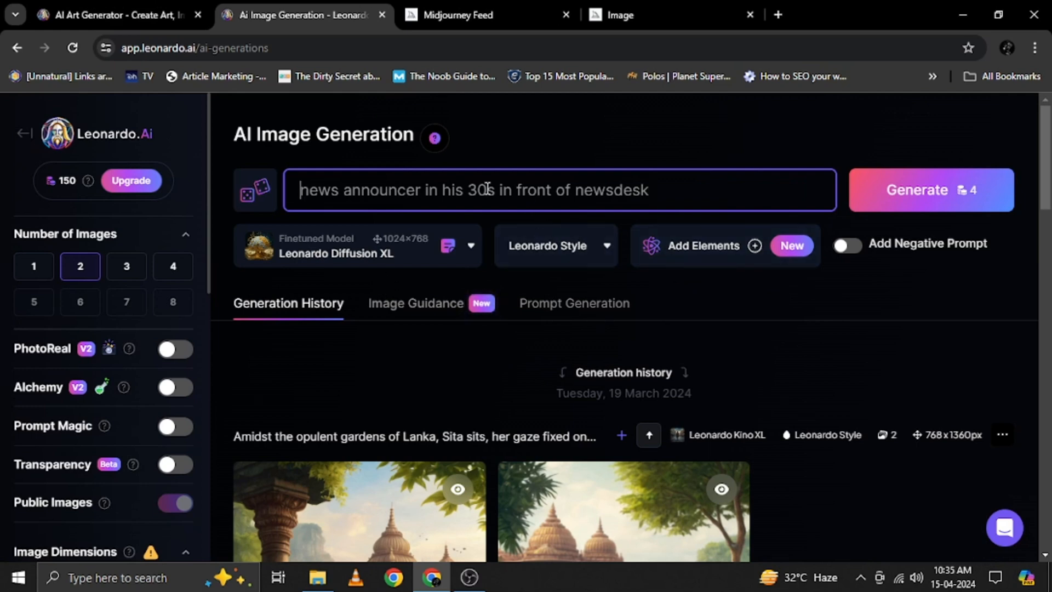
{"action": "type", "text": "Indian"}
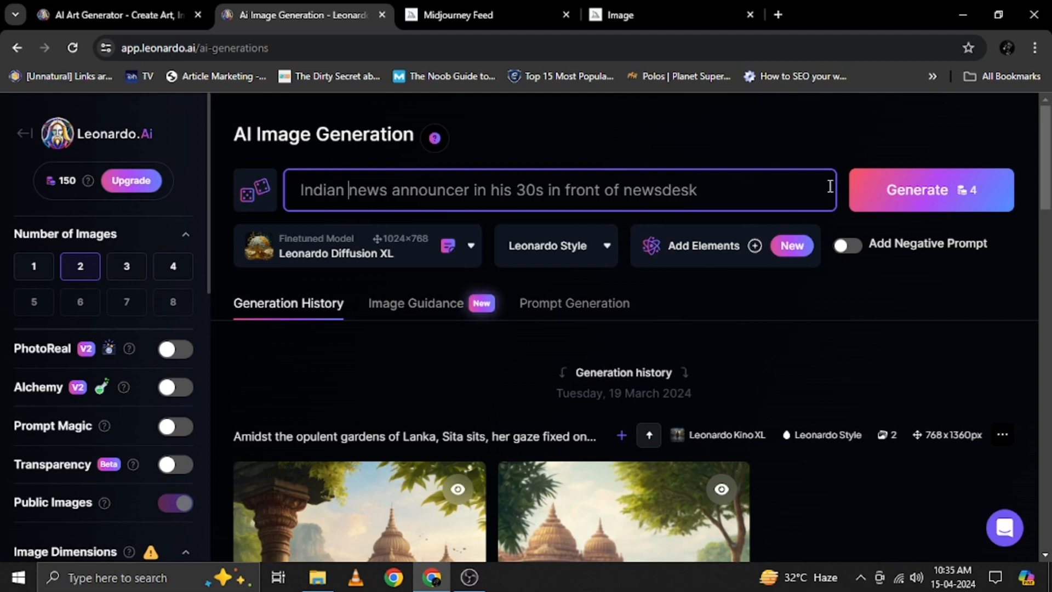
{"action": "left_click", "coordinate": [876, 201]}
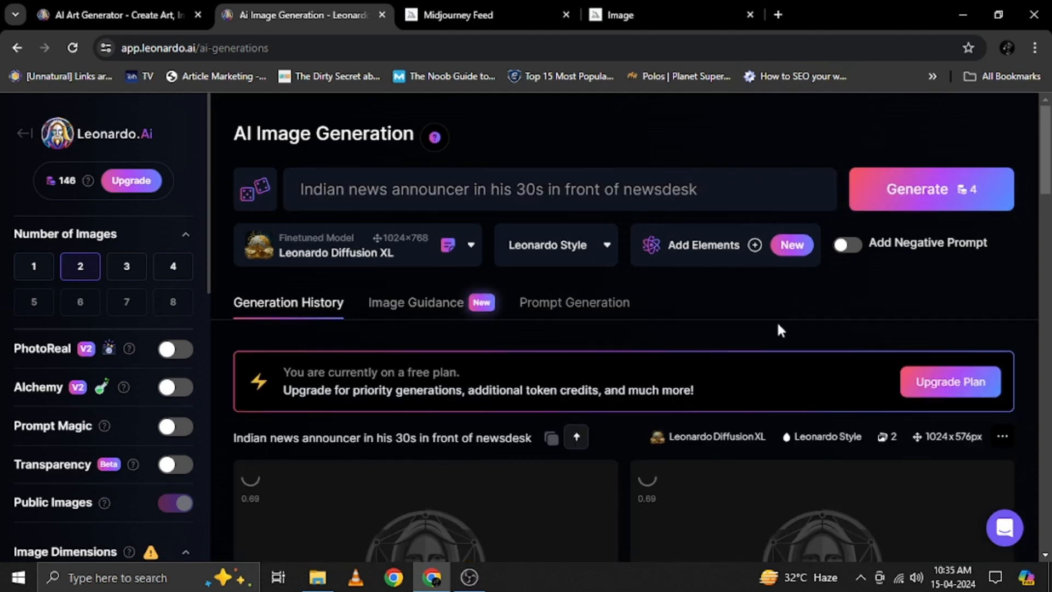
{"action": "scroll", "coordinate": [777, 320], "scroll_direction": "down", "scroll_amount": 3}
{"action": "scroll", "coordinate": [693, 336], "scroll_direction": "down", "scroll_amount": 3}
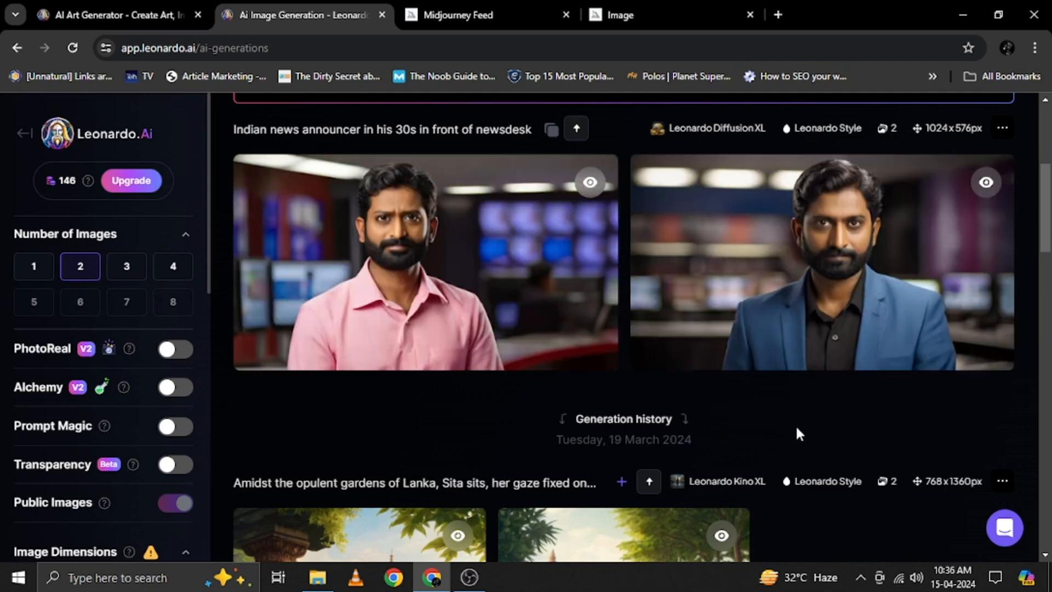
Insert "female" after "announcer" in the prompt and generate two new images
{"action": "scroll", "coordinate": [806, 420], "scroll_direction": "up", "scroll_amount": 4}
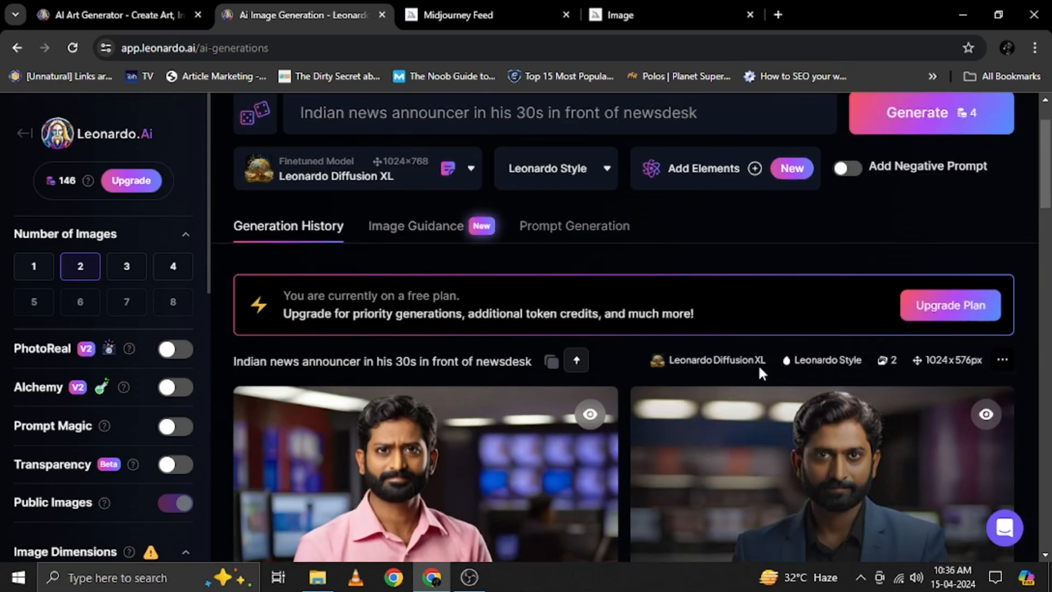
{"action": "scroll", "coordinate": [758, 363], "scroll_direction": "up", "scroll_amount": 2}
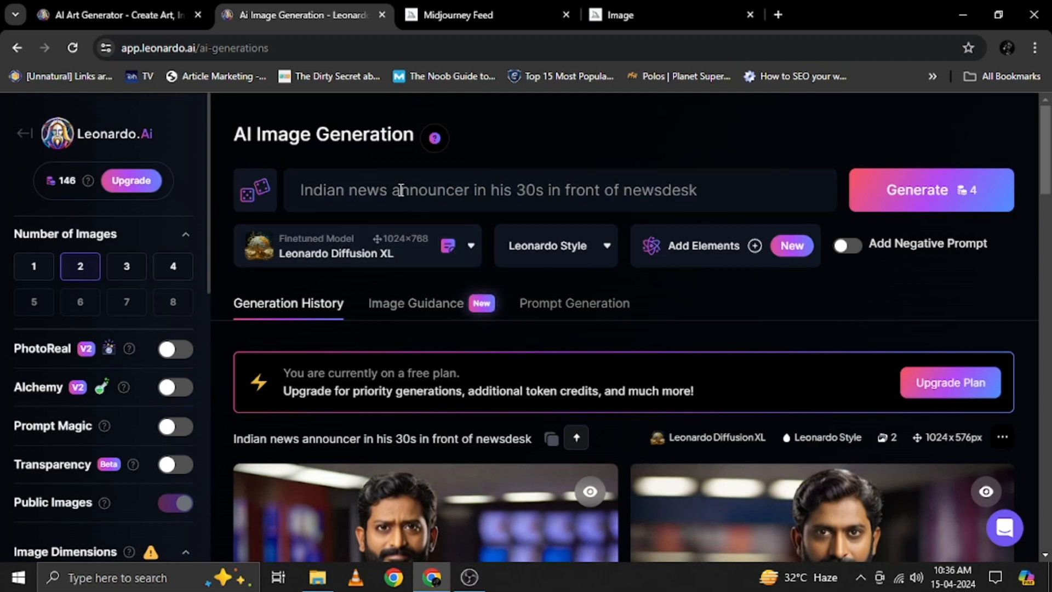
{"action": "left_click", "coordinate": [470, 189]}
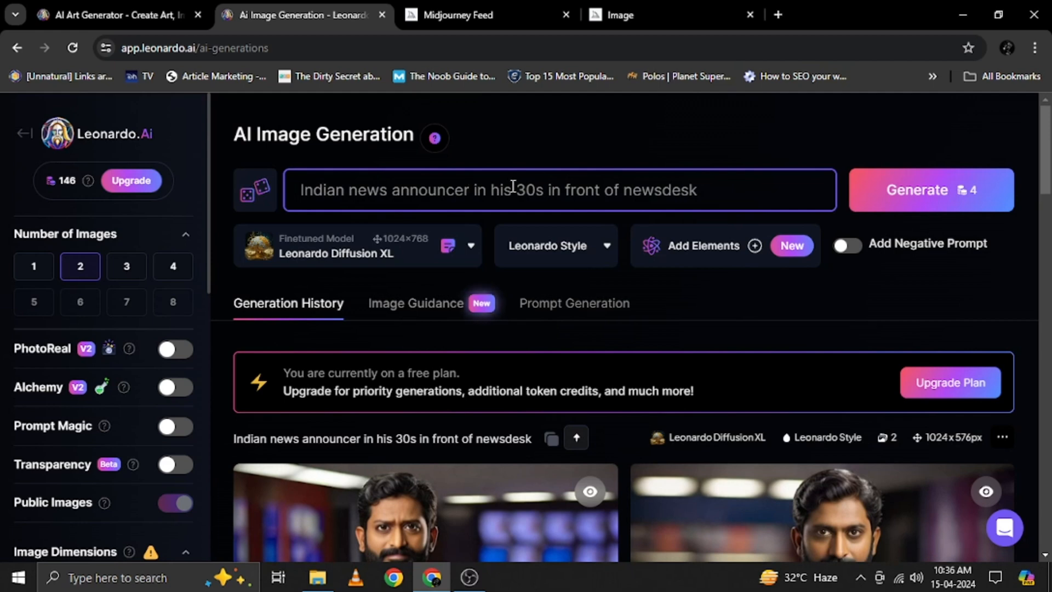
{"action": "type", "text": "female"}
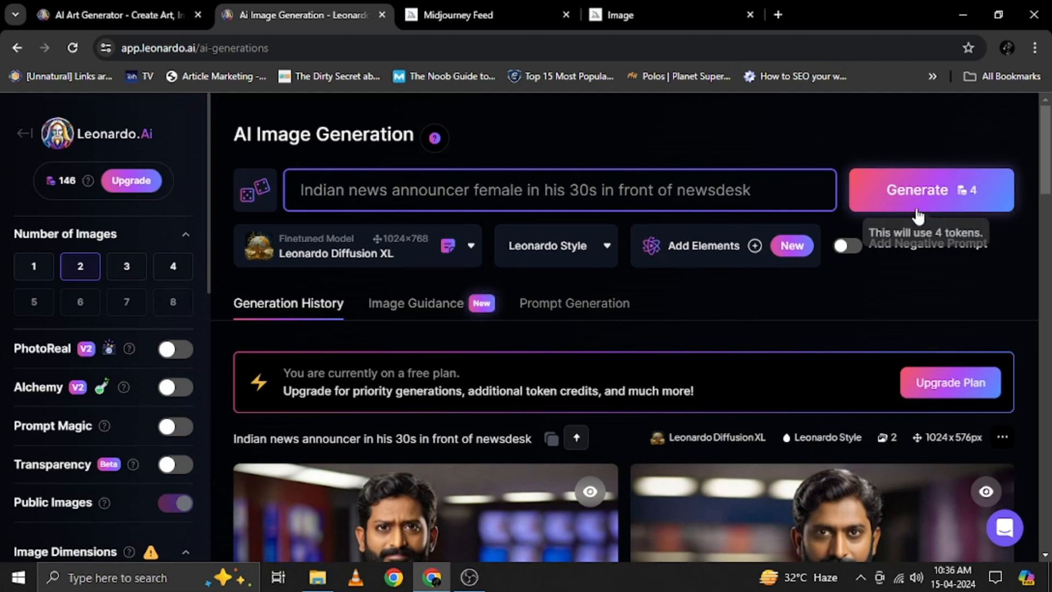
{"action": "left_click", "coordinate": [925, 207]}
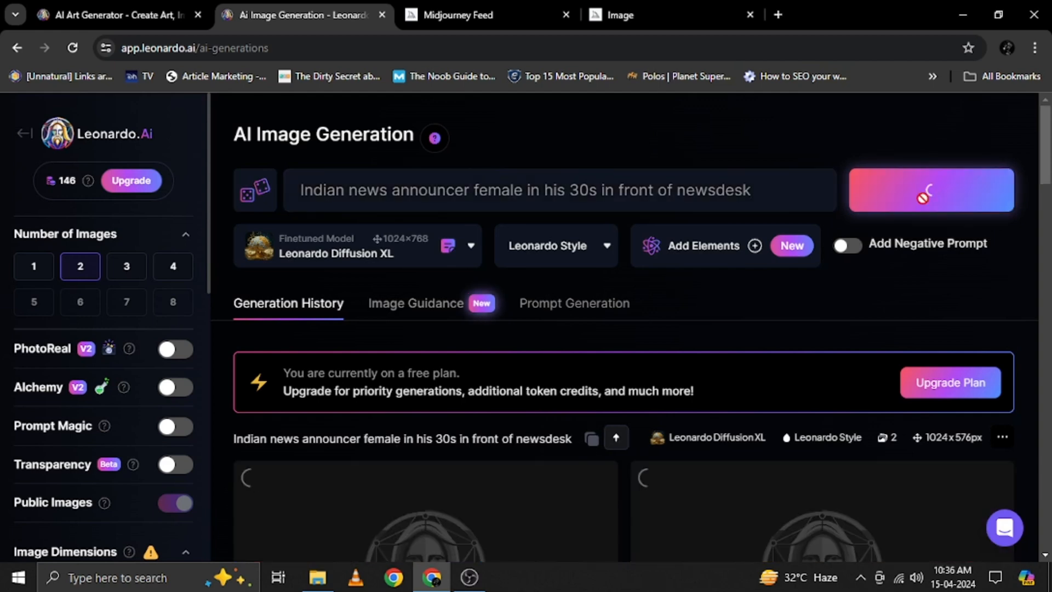
{"action": "scroll", "coordinate": [1001, 343], "scroll_direction": "down", "scroll_amount": 3}
{"action": "scroll", "coordinate": [1033, 304], "scroll_direction": "down", "scroll_amount": 3}
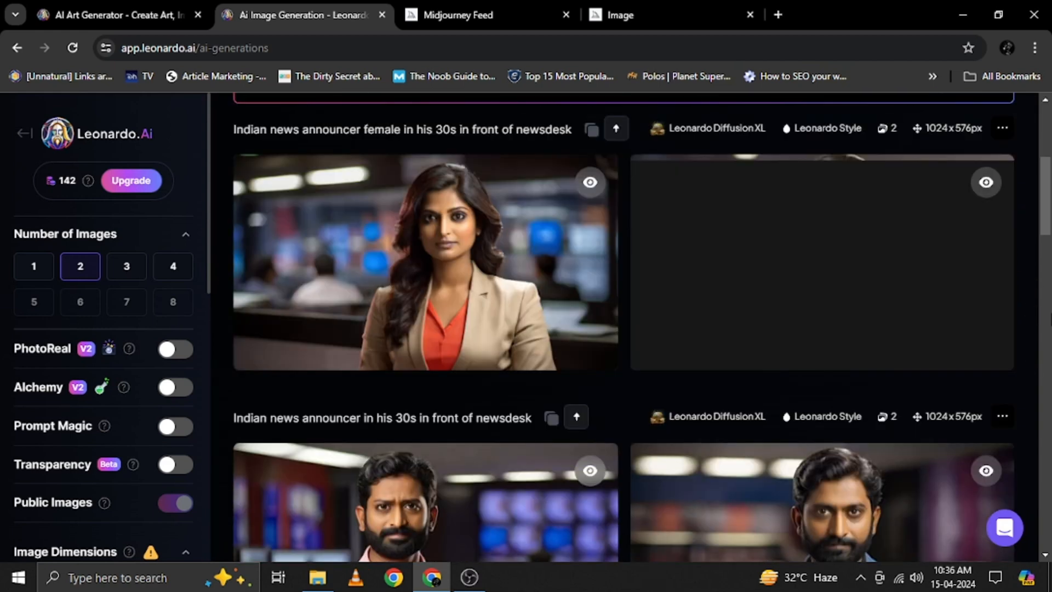
Generate news reader images with "ocean" in place of "the city skyline" in the prompt and enlarge the first result
{"action": "scroll", "coordinate": [1049, 320], "scroll_direction": "up", "scroll_amount": 3}
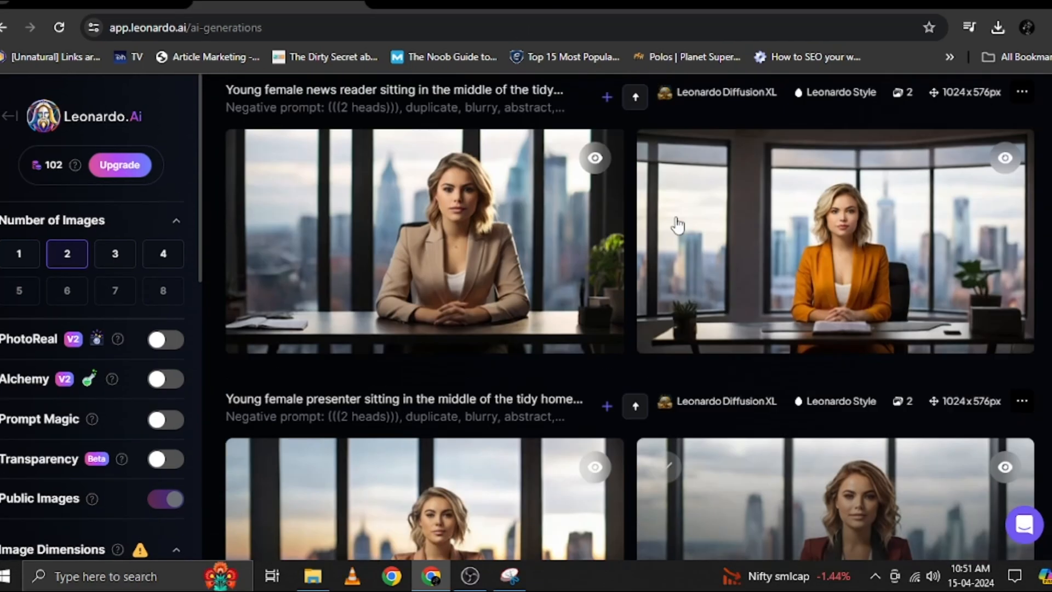
{"action": "scroll", "coordinate": [674, 228], "scroll_direction": "up", "scroll_amount": 3}
{"action": "scroll", "coordinate": [681, 222], "scroll_direction": "up", "scroll_amount": 2}
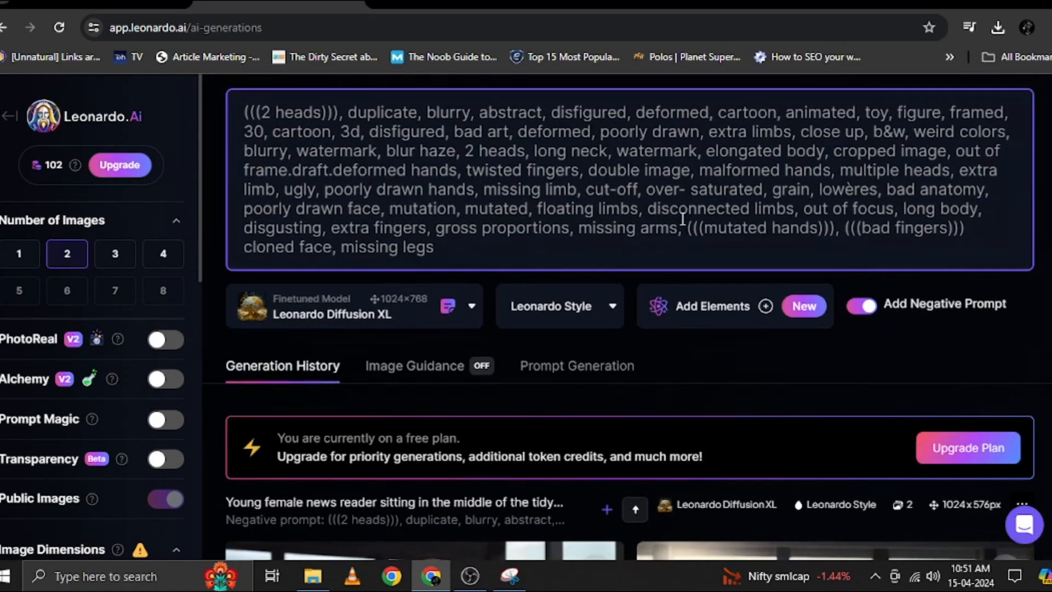
{"action": "scroll", "coordinate": [684, 220], "scroll_direction": "down", "scroll_amount": 4}
{"action": "scroll", "coordinate": [686, 219], "scroll_direction": "up", "scroll_amount": 7}
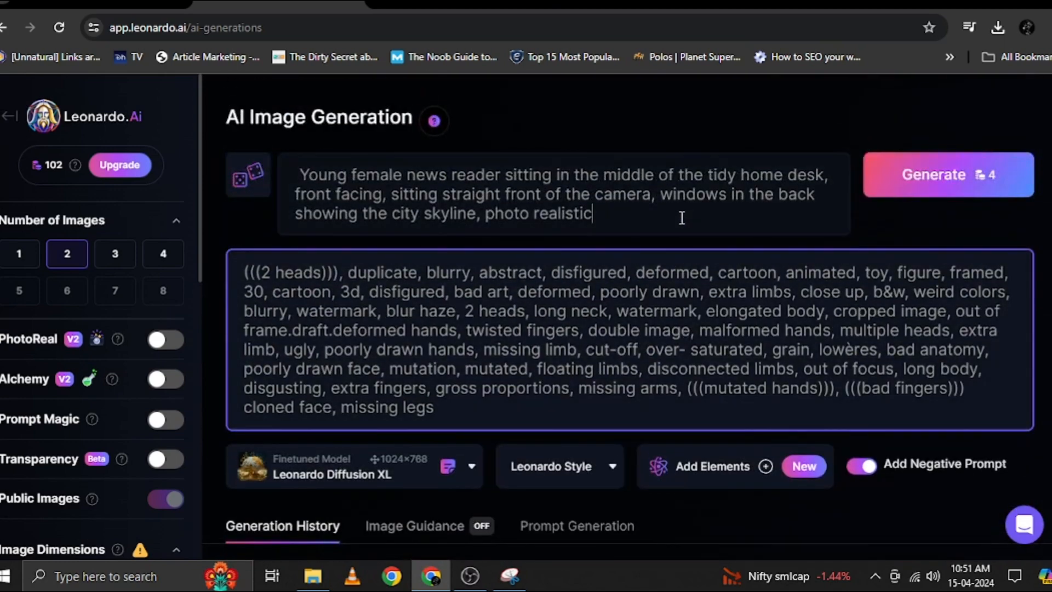
{"action": "left_click", "coordinate": [682, 218]}
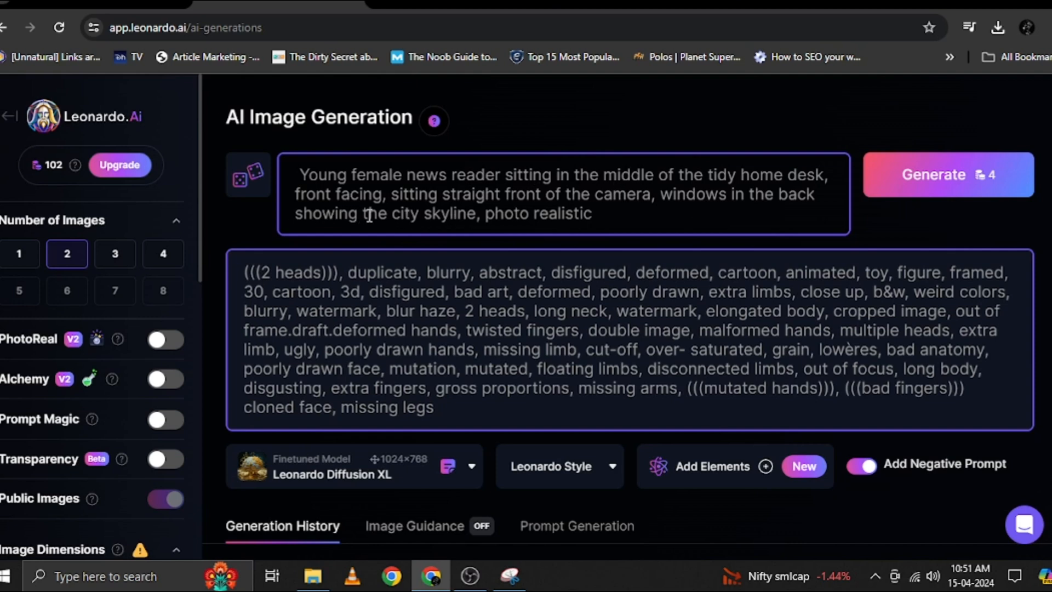
{"action": "left_click_drag", "start_coordinate": [362, 215], "coordinate": [471, 216]}
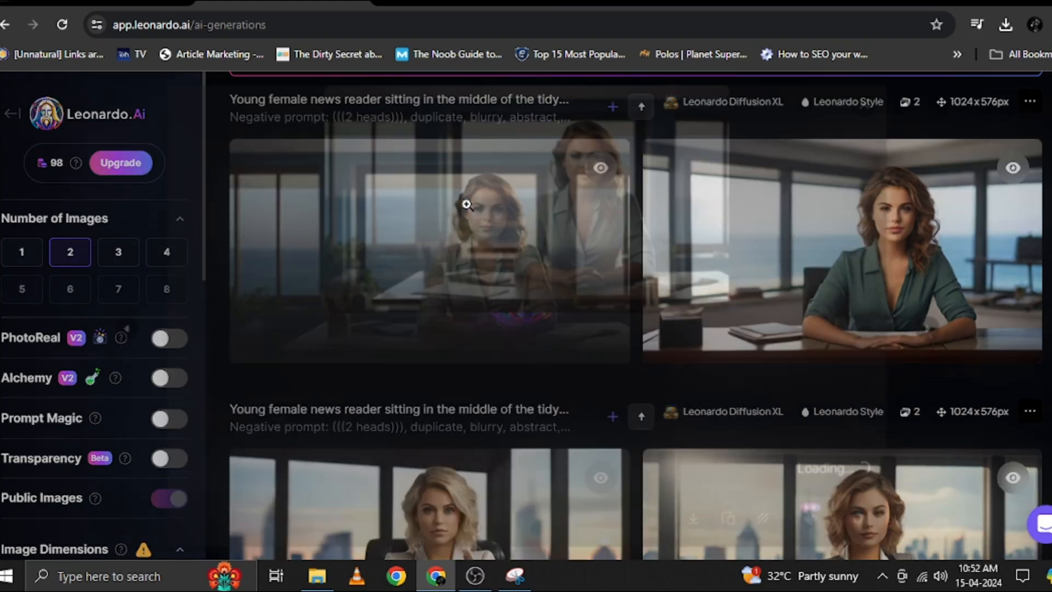
{"action": "left_click", "coordinate": [466, 204]}
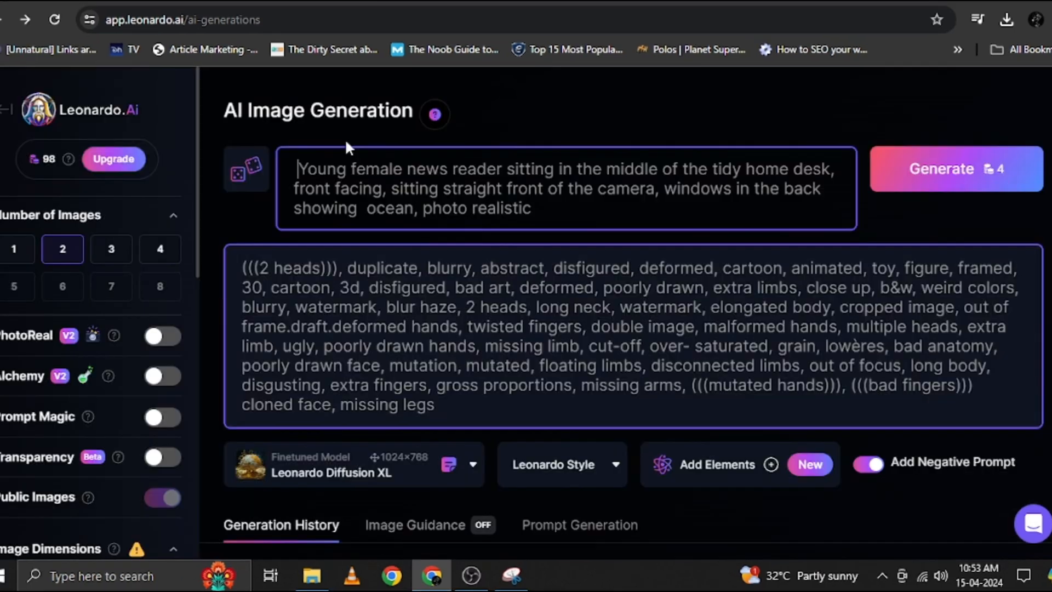
Add "Indian" at the start of the prompt, remove "news reader", and generate new images
{"action": "type", "text": "Indian"}
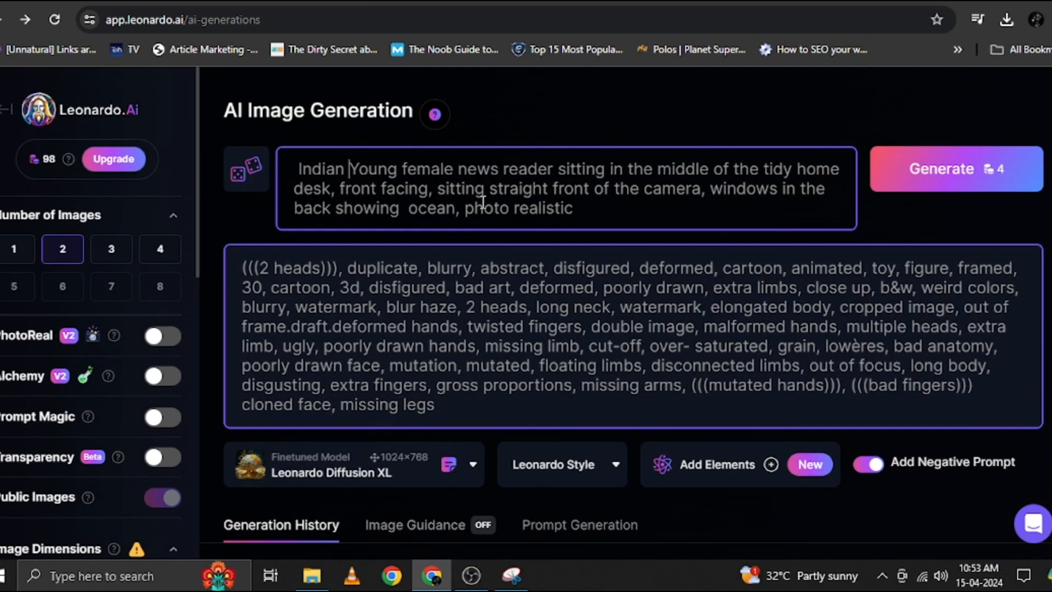
{"action": "left_click_drag", "start_coordinate": [458, 168], "coordinate": [556, 167]}
{"action": "key", "text": "BackSpace"}
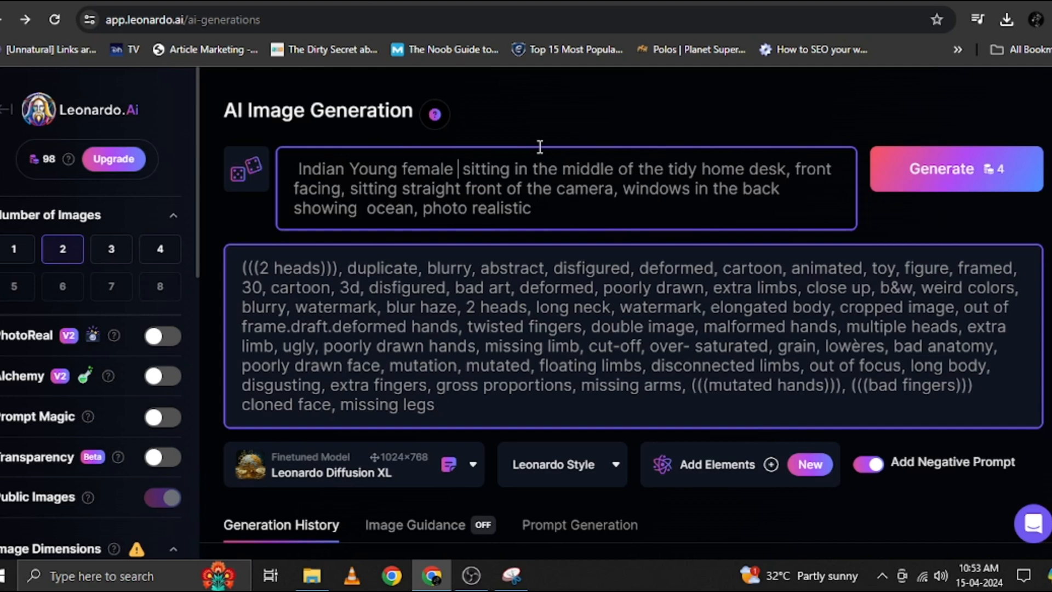
{"action": "left_click", "coordinate": [940, 170]}
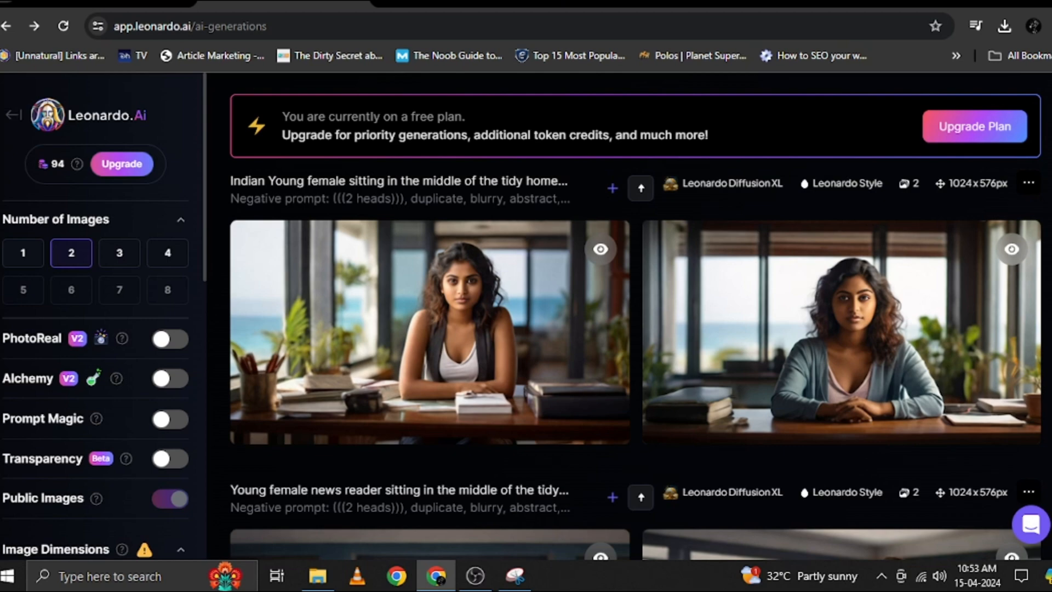
{"action": "left_click", "coordinate": [540, 290]}
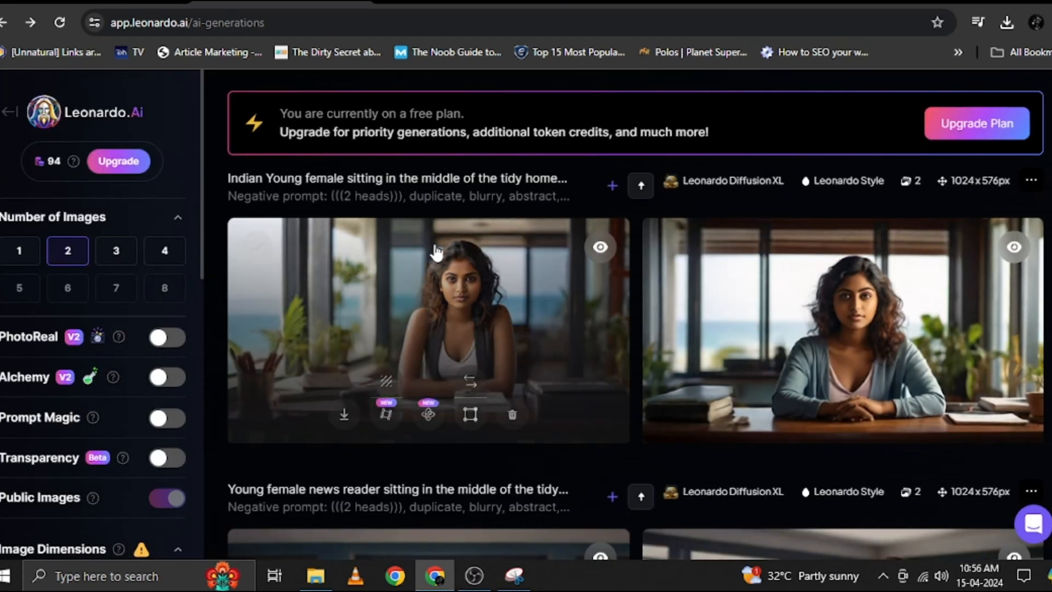
Switch the finetuned model to Anime Pastel Dream and generate images from the same prompt
{"action": "scroll", "coordinate": [421, 255], "scroll_direction": "up", "scroll_amount": 4}
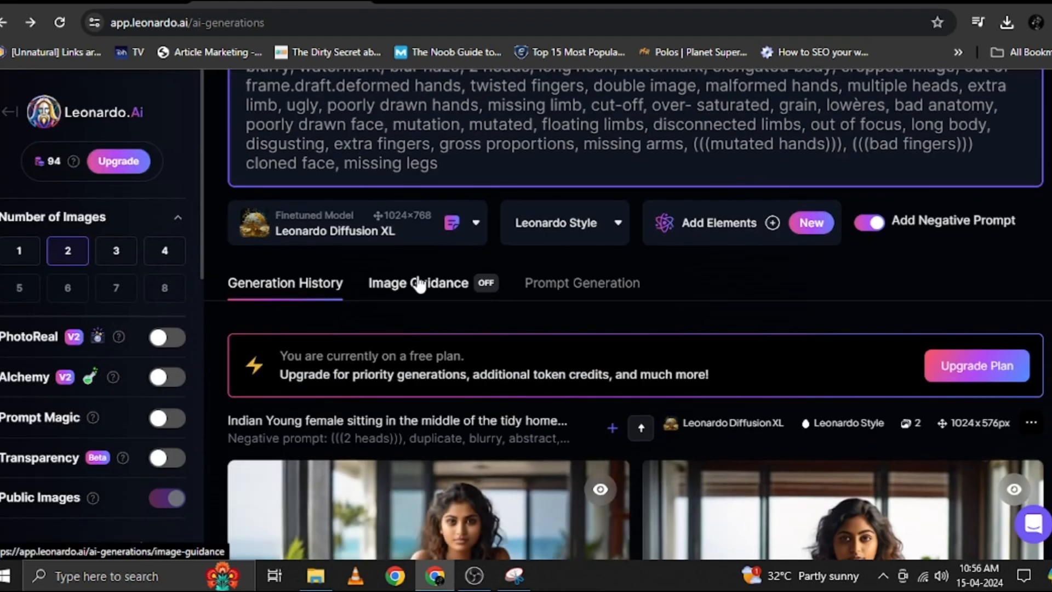
{"action": "scroll", "coordinate": [419, 283], "scroll_direction": "down", "scroll_amount": 4}
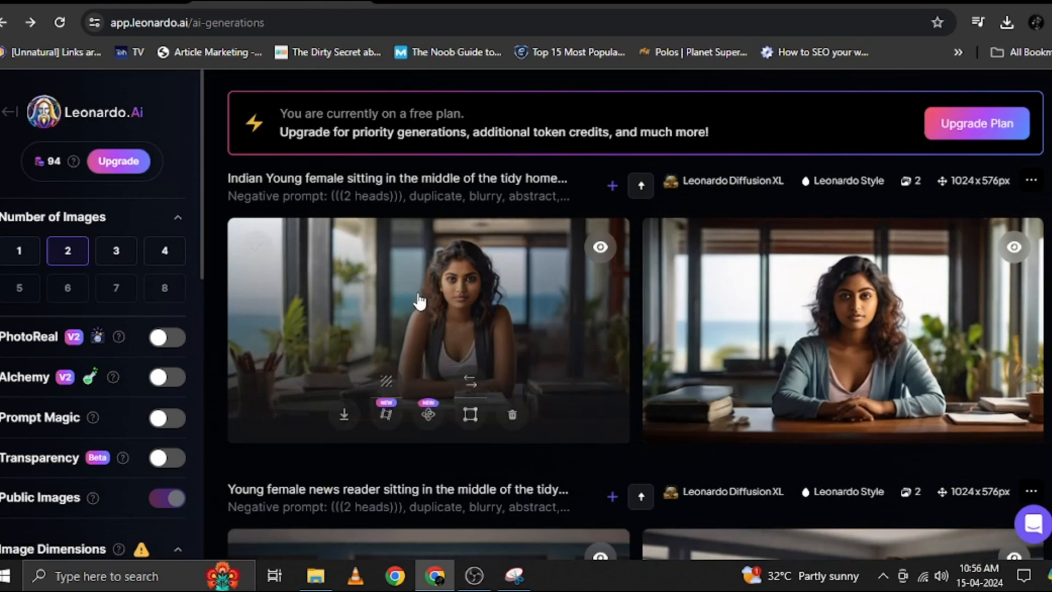
{"action": "scroll", "coordinate": [425, 297], "scroll_direction": "up", "scroll_amount": 4}
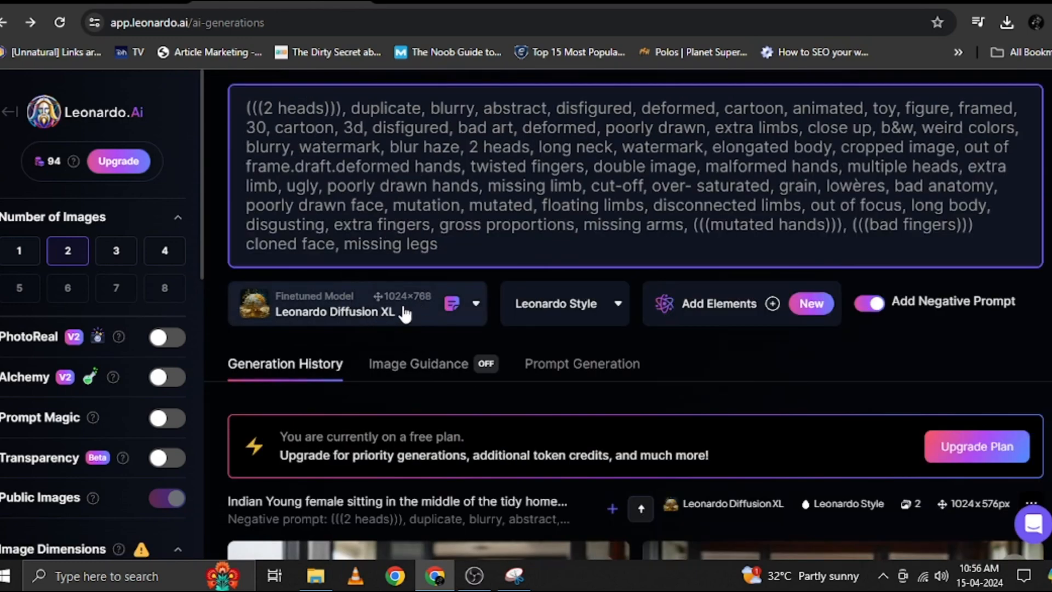
{"action": "left_click", "coordinate": [404, 305]}
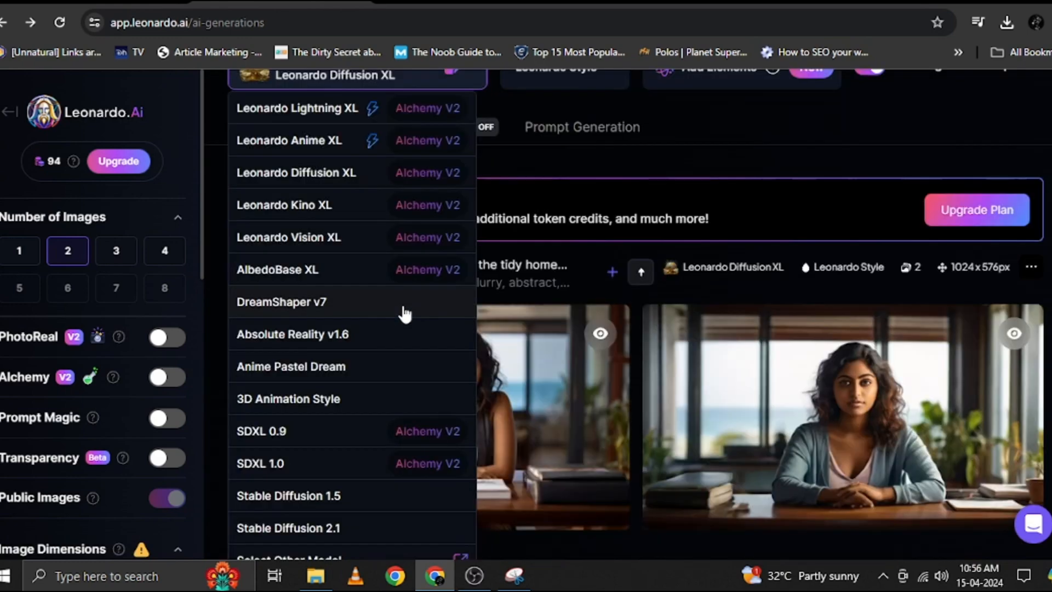
{"action": "left_click", "coordinate": [346, 367]}
{"action": "scroll", "coordinate": [900, 249], "scroll_direction": "up", "scroll_amount": 1}
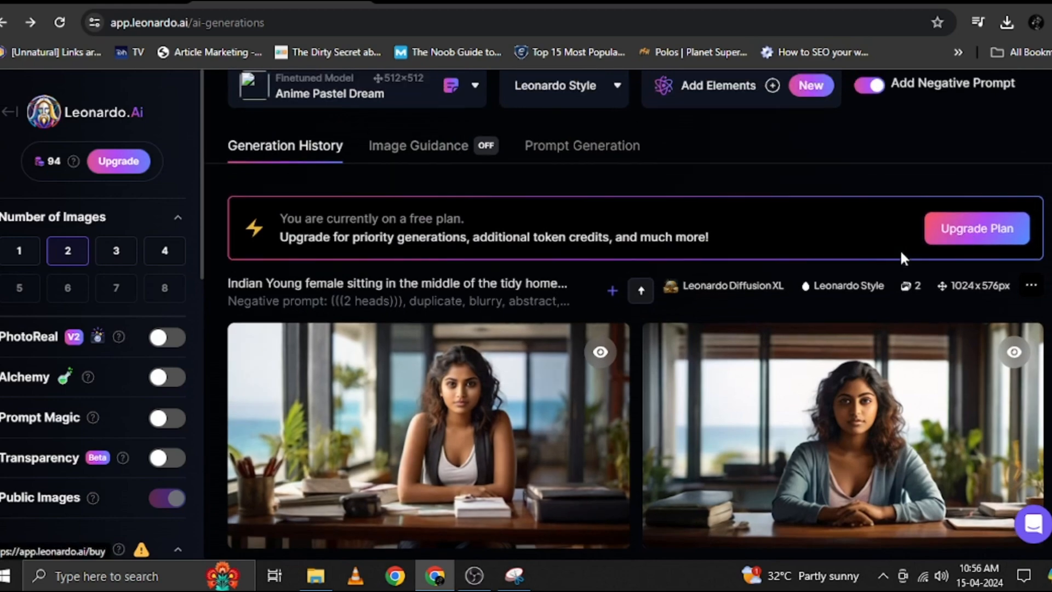
{"action": "scroll", "coordinate": [902, 257], "scroll_direction": "up", "scroll_amount": 6}
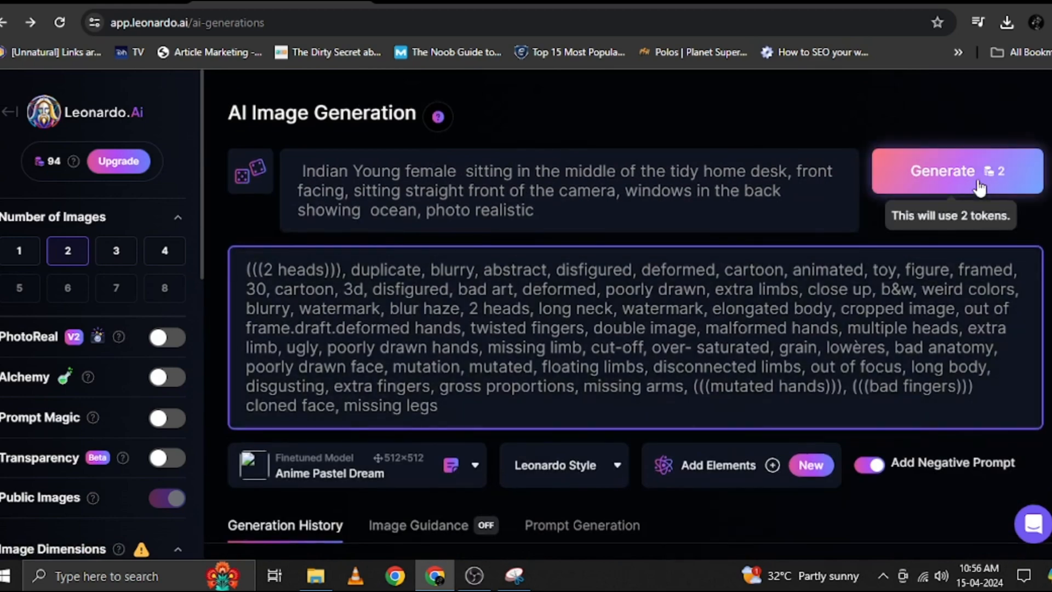
{"action": "left_click", "coordinate": [979, 186]}
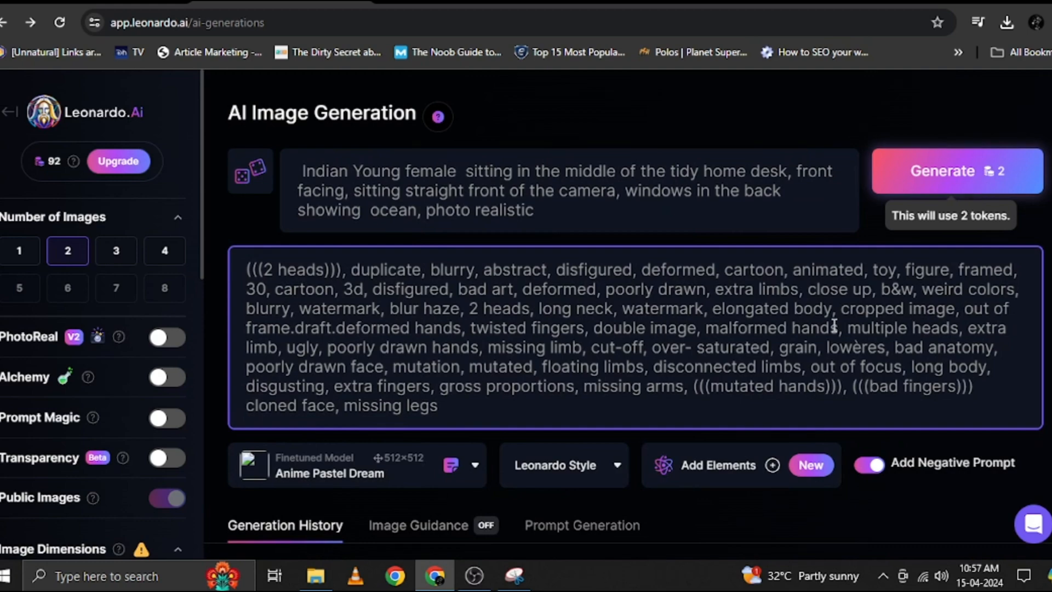
{"action": "scroll", "coordinate": [836, 321], "scroll_direction": "down", "scroll_amount": 8}
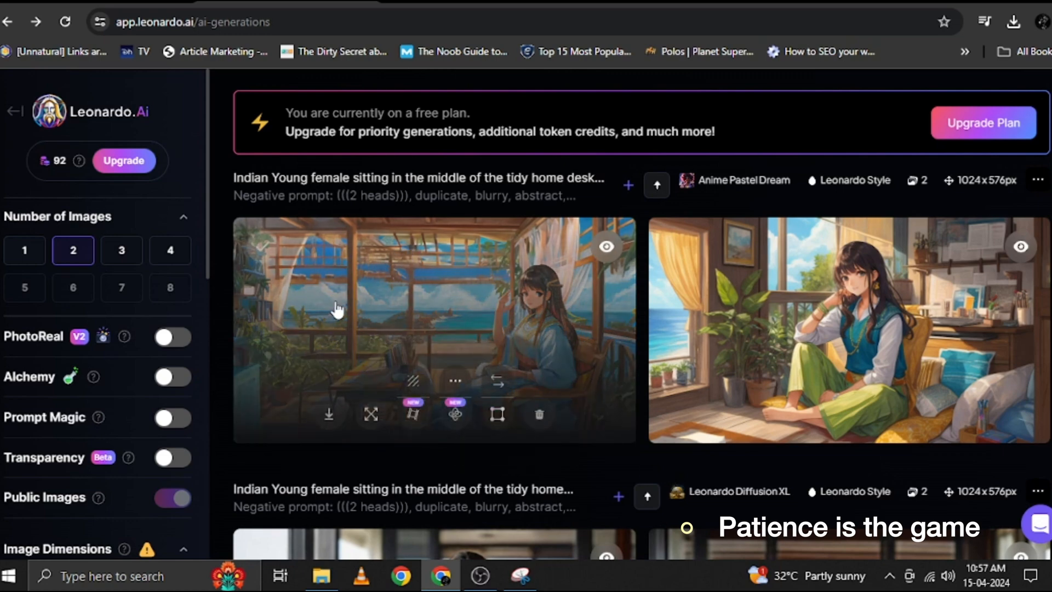
Look over the image dimension and Image Guidance options, and compare the anime and realistic results in the generation history
{"action": "scroll", "coordinate": [127, 364], "scroll_direction": "down", "scroll_amount": 4}
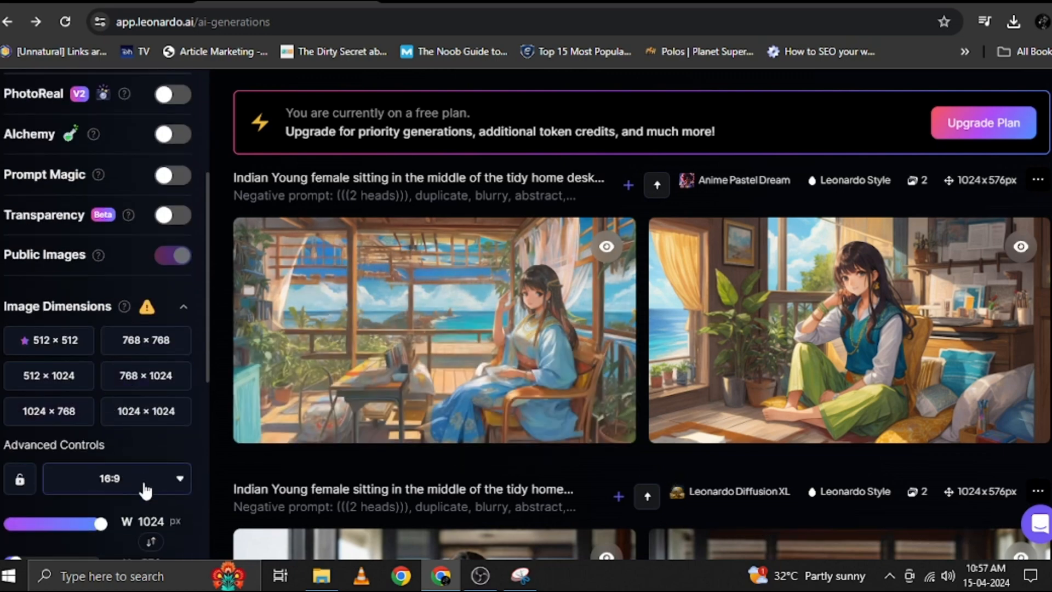
{"action": "scroll", "coordinate": [534, 356], "scroll_direction": "up", "scroll_amount": 5}
{"action": "left_click", "coordinate": [424, 342]}
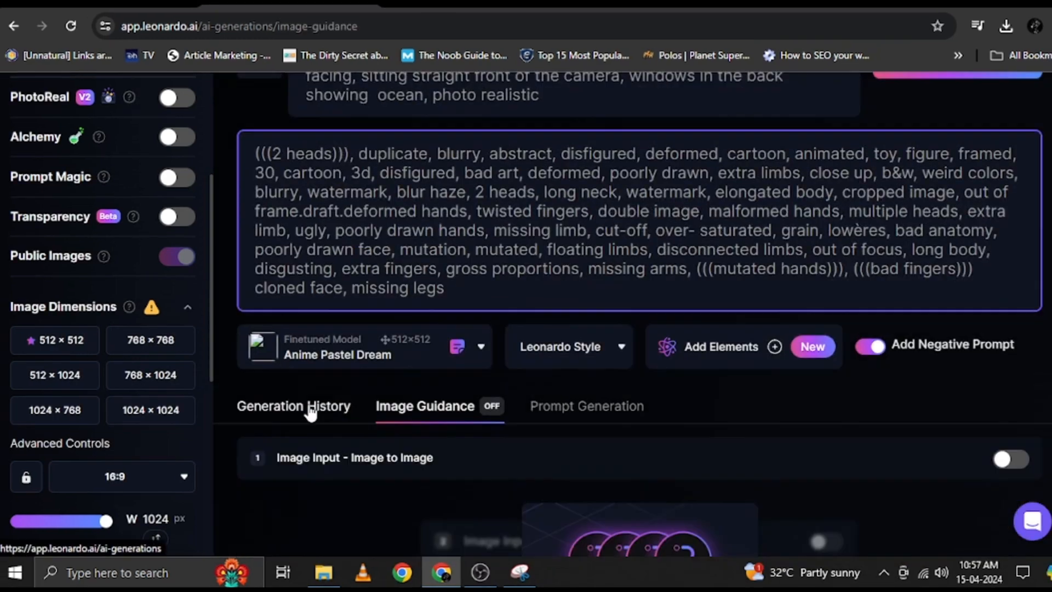
{"action": "left_click", "coordinate": [345, 344]}
{"action": "scroll", "coordinate": [601, 402], "scroll_direction": "down", "scroll_amount": 6}
{"action": "scroll", "coordinate": [602, 402], "scroll_direction": "down", "scroll_amount": 5}
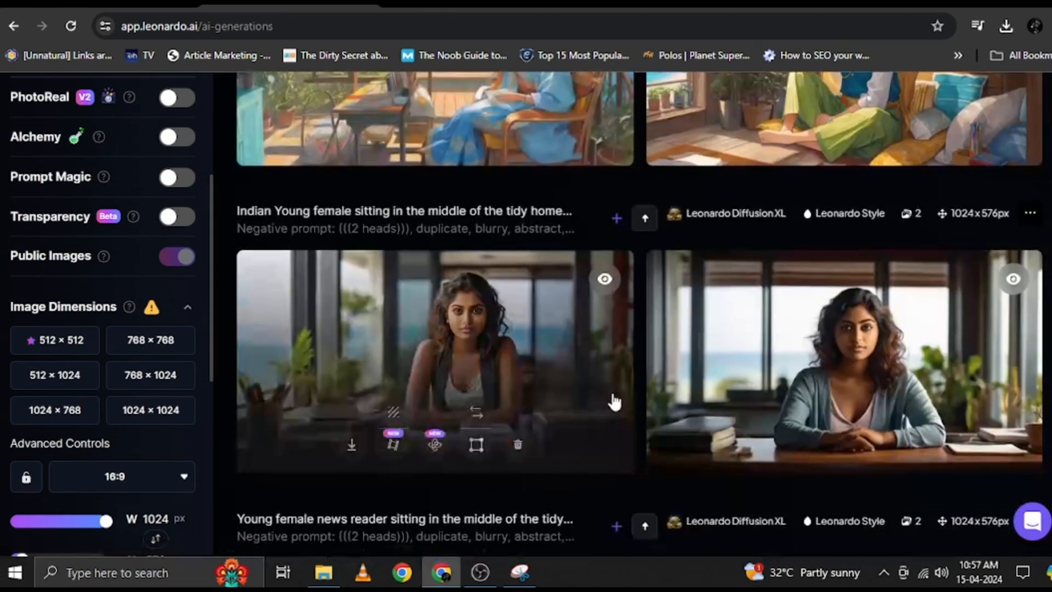
Enlarge the first realistic Indian female image with the ocean background and download it
{"action": "scroll", "coordinate": [615, 400], "scroll_direction": "down", "scroll_amount": 3}
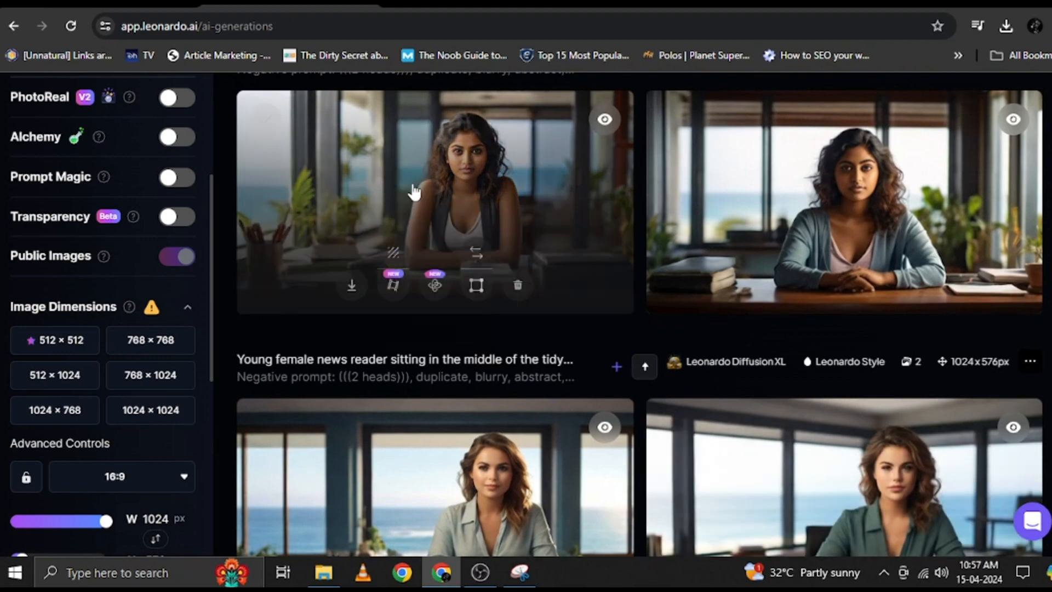
{"action": "left_click", "coordinate": [414, 174]}
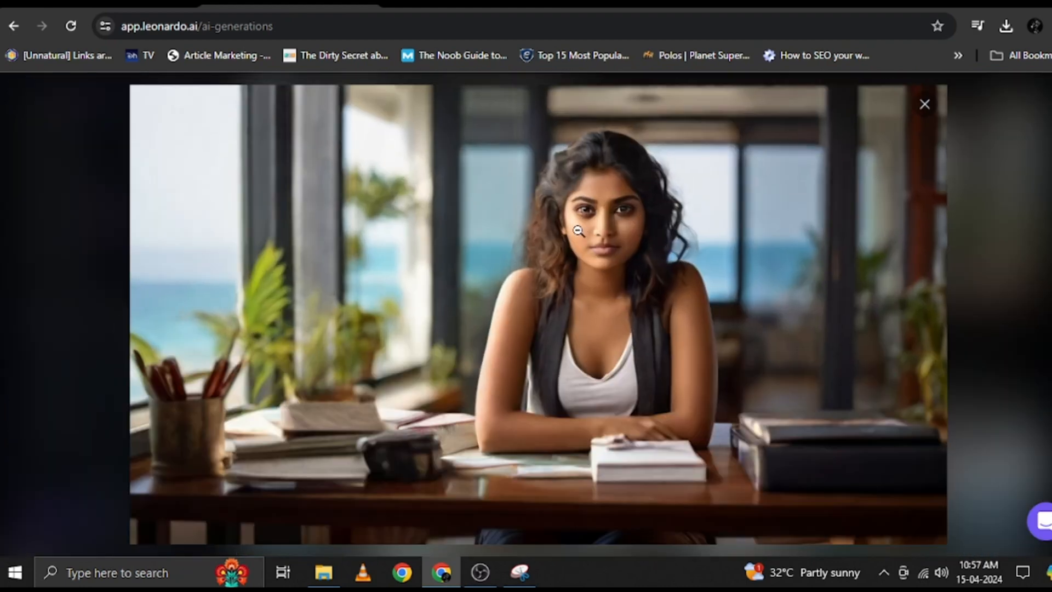
{"action": "right_click", "coordinate": [587, 235]}
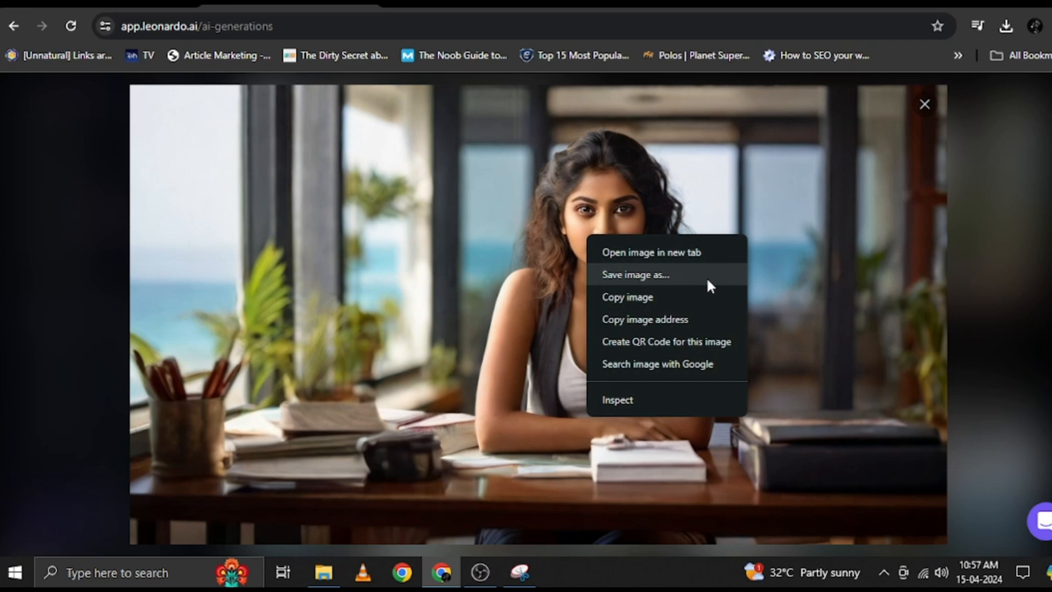
{"action": "left_click", "coordinate": [708, 281]}
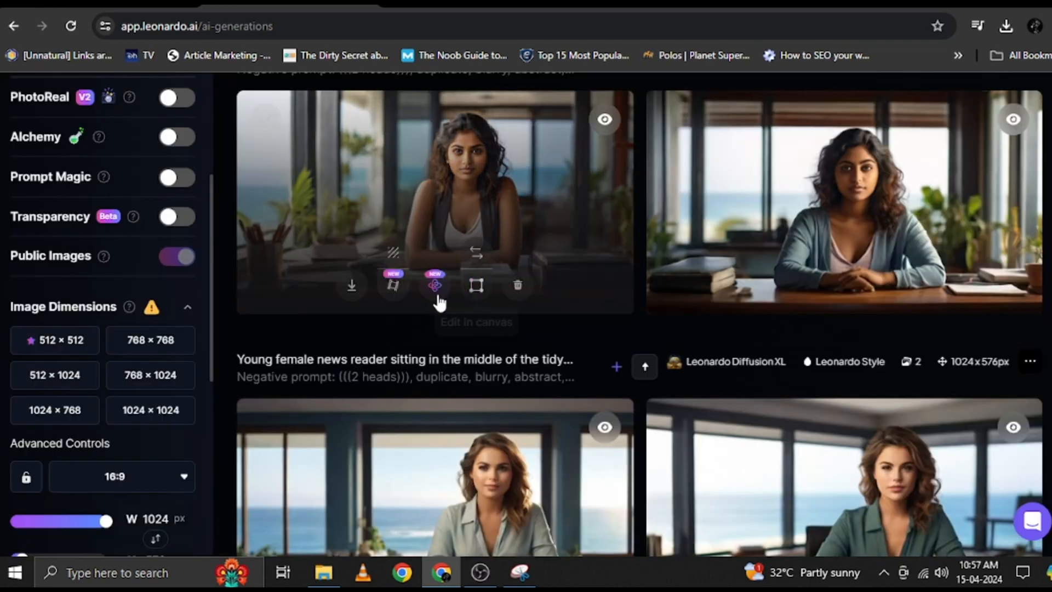
{"action": "left_click", "coordinate": [356, 290]}
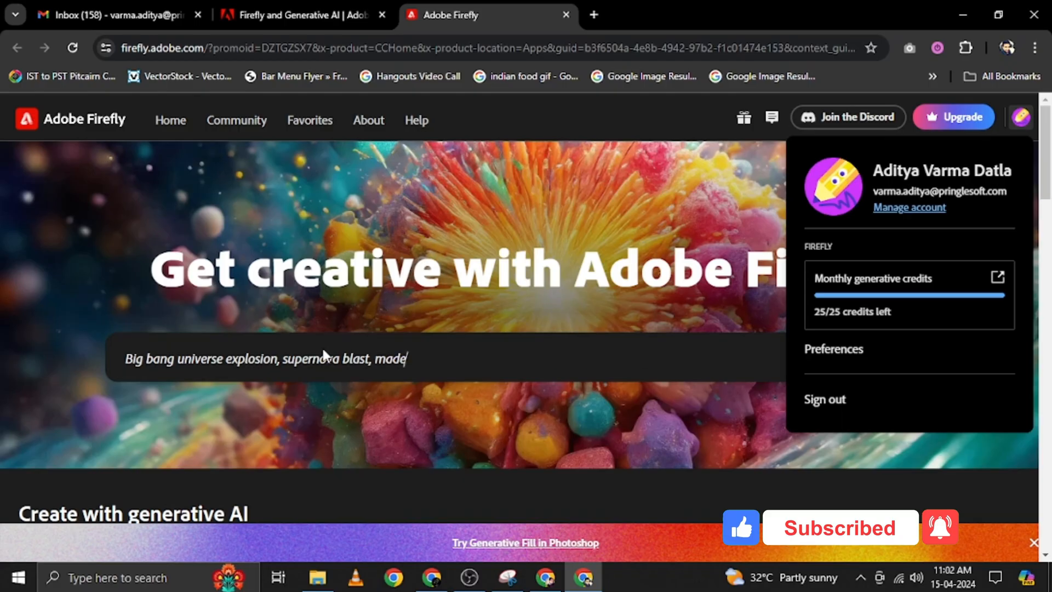
Switch to Adobe Firefly and open the Generative fill feature
{"action": "triple_click", "coordinate": [322, 356]}
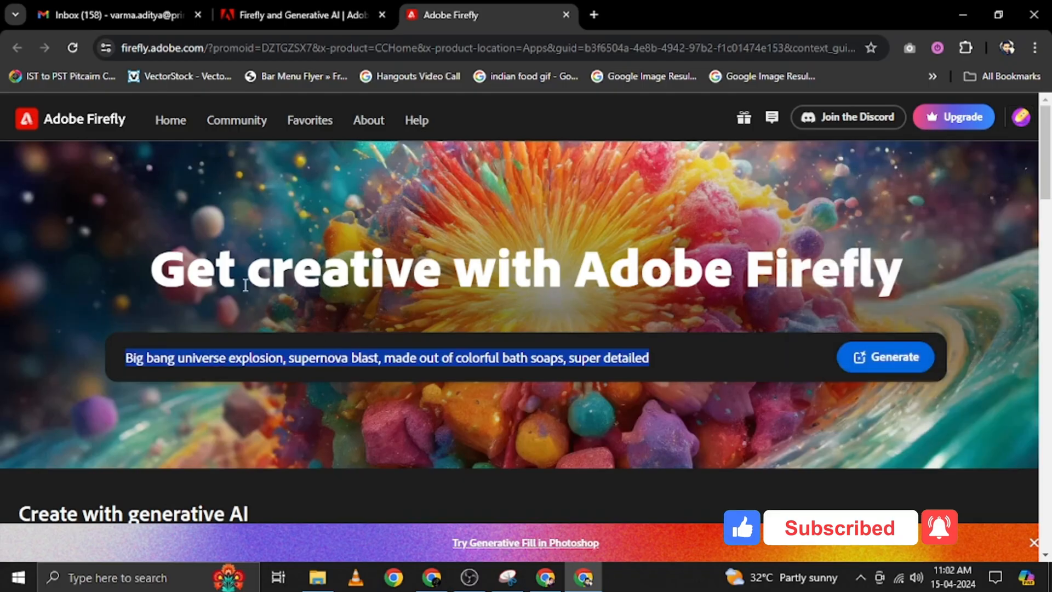
{"action": "scroll", "coordinate": [730, 422], "scroll_direction": "down", "scroll_amount": 10}
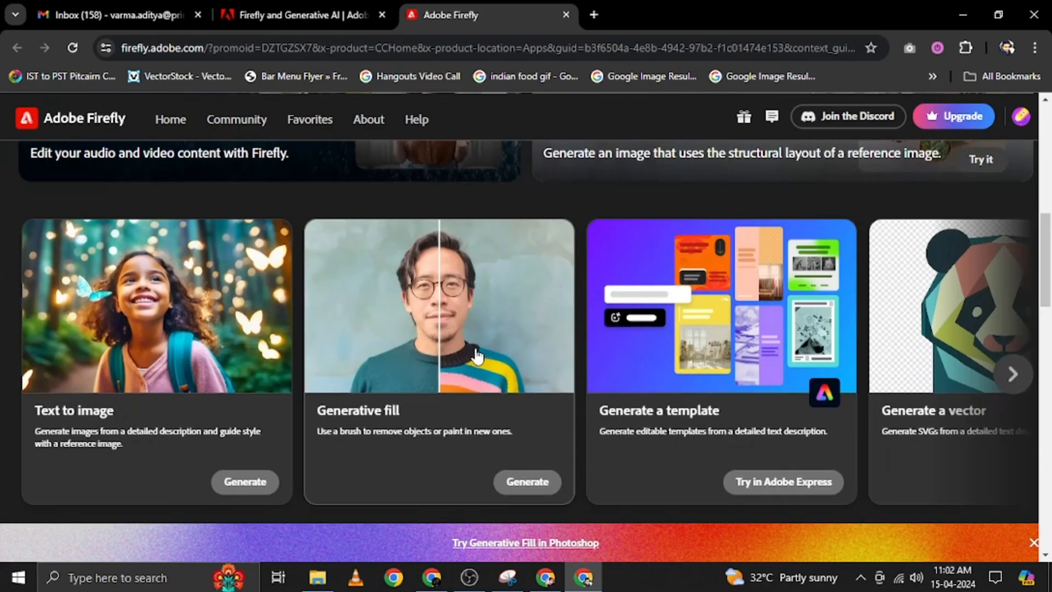
{"action": "left_click", "coordinate": [454, 303]}
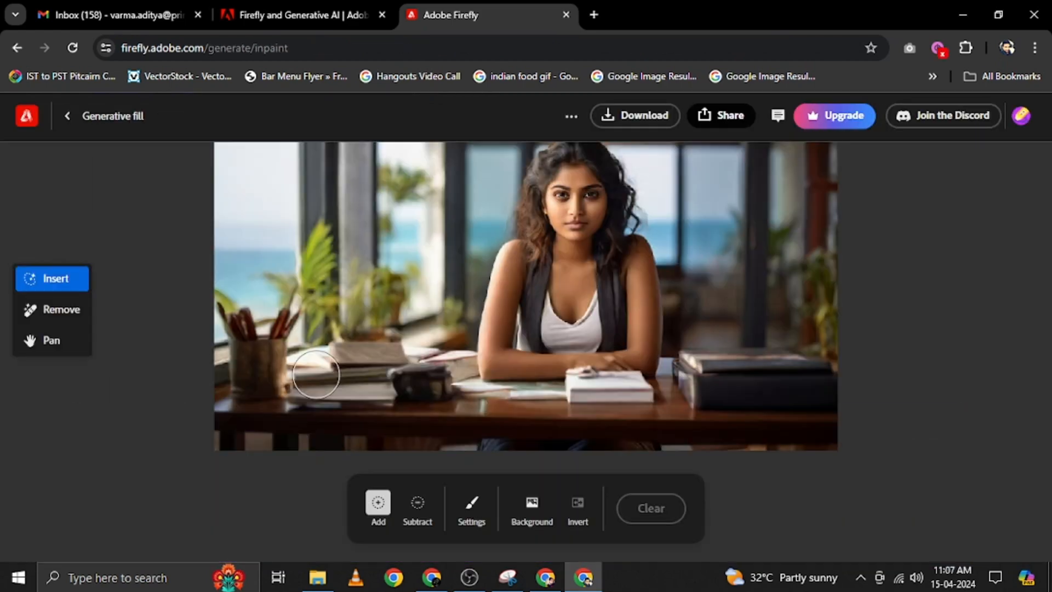
Brush over the papers and camera on the desk beside the pencil holder and generate a "coffemug and laptop" fill
{"action": "mouse_move", "coordinate": [318, 377]}
{"action": "left_mouse_down"}
{"action": "mouse_move", "coordinate": [376, 372]}
{"action": "mouse_move", "coordinate": [336, 316]}
{"action": "mouse_move", "coordinate": [323, 357]}
{"action": "mouse_move", "coordinate": [349, 369]}
{"action": "mouse_move", "coordinate": [389, 366]}
{"action": "mouse_move", "coordinate": [416, 381]}
{"action": "mouse_move", "coordinate": [429, 351]}
{"action": "mouse_move", "coordinate": [396, 314]}
{"action": "mouse_move", "coordinate": [357, 309]}
{"action": "mouse_move", "coordinate": [395, 310]}
{"action": "mouse_move", "coordinate": [406, 340]}
{"action": "left_mouse_up"}
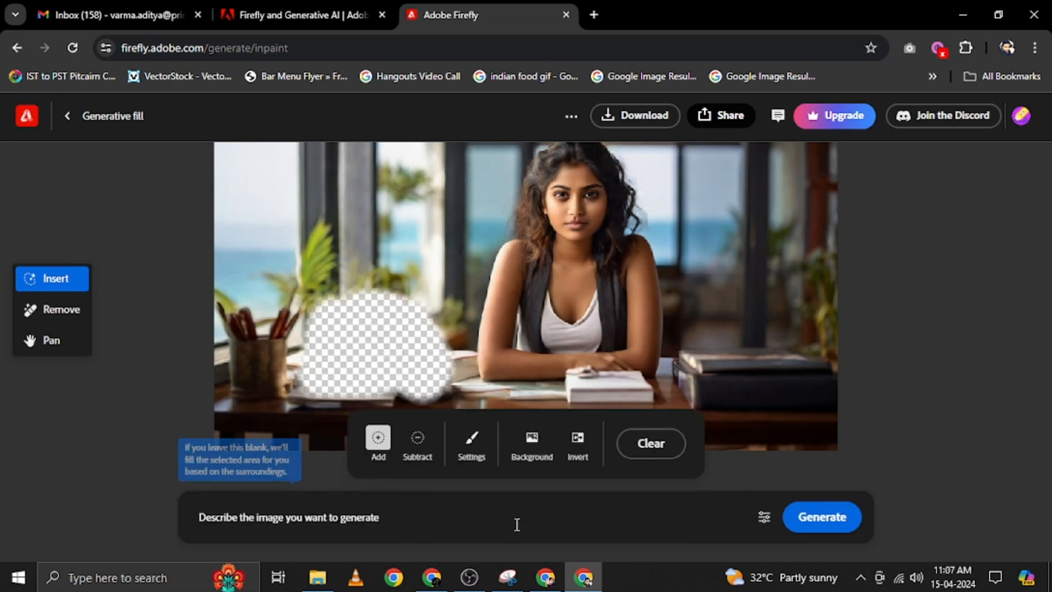
{"action": "type", "text": "coffemug and laptop"}
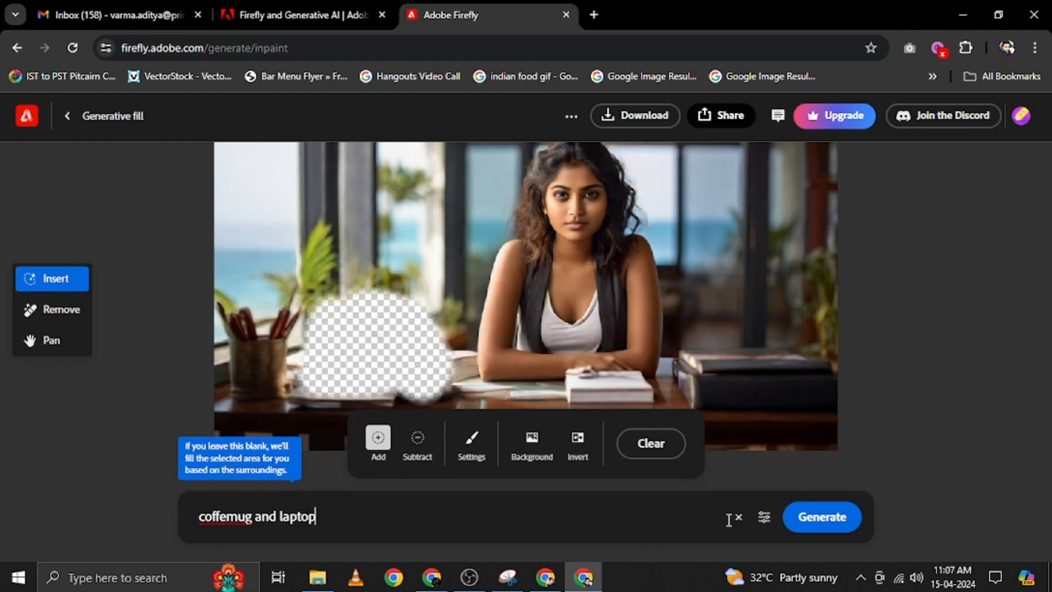
{"action": "left_click", "coordinate": [816, 517]}
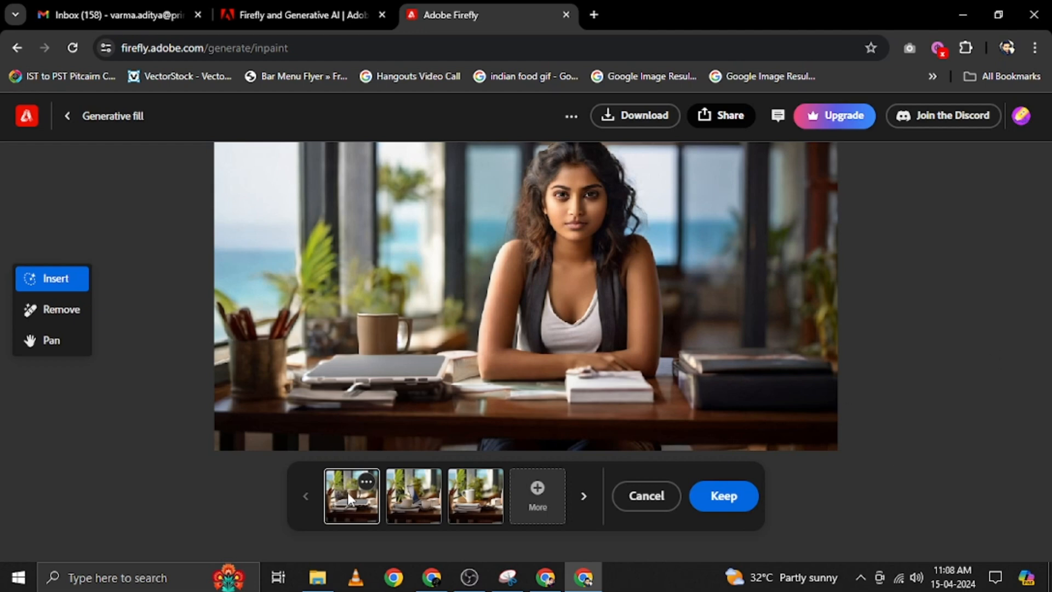
Compare the generated mug and laptop variations and keep the second one
{"action": "left_click", "coordinate": [413, 500]}
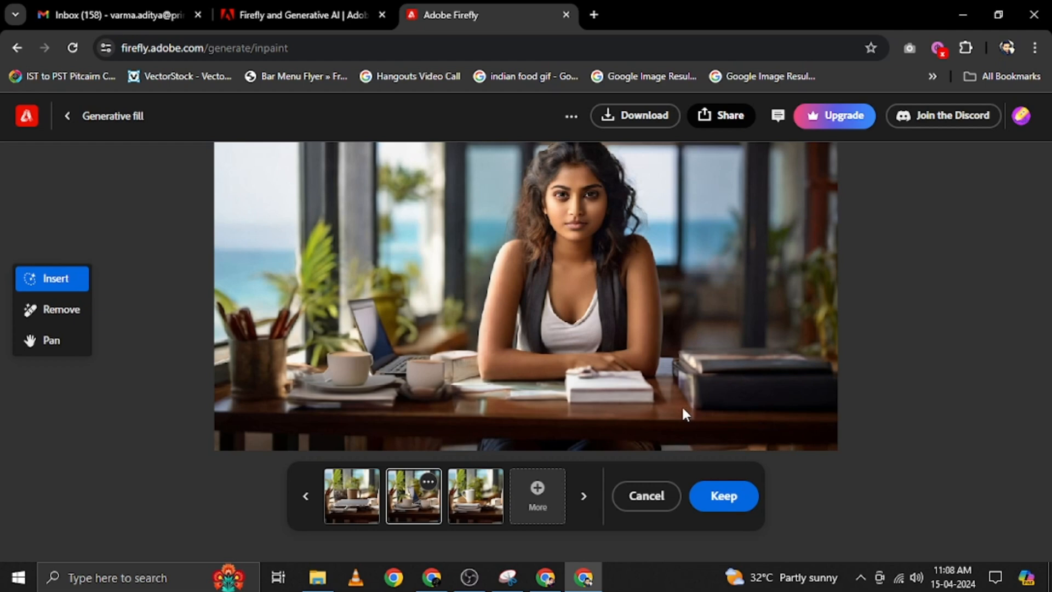
{"action": "left_click", "coordinate": [463, 501]}
{"action": "left_click", "coordinate": [408, 507]}
{"action": "left_click", "coordinate": [717, 499]}
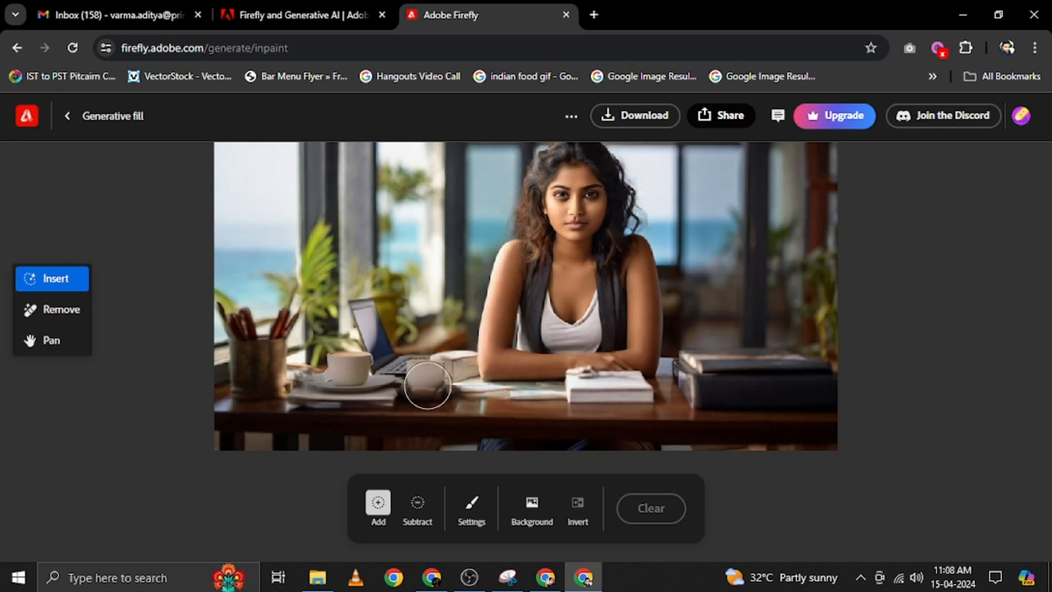
Brush over the cups and laptop on the desk, generate a "laptop" fill, and check the remaining generative credits
{"action": "mouse_move", "coordinate": [427, 386]}
{"action": "left_mouse_down"}
{"action": "mouse_move", "coordinate": [404, 364]}
{"action": "mouse_move", "coordinate": [362, 306]}
{"action": "mouse_move", "coordinate": [388, 355]}
{"action": "mouse_move", "coordinate": [441, 367]}
{"action": "mouse_move", "coordinate": [443, 350]}
{"action": "mouse_move", "coordinate": [444, 386]}
{"action": "mouse_move", "coordinate": [323, 381]}
{"action": "mouse_move", "coordinate": [337, 329]}
{"action": "mouse_move", "coordinate": [347, 327]}
{"action": "mouse_move", "coordinate": [366, 364]}
{"action": "mouse_move", "coordinate": [353, 310]}
{"action": "mouse_move", "coordinate": [342, 315]}
{"action": "mouse_move", "coordinate": [342, 370]}
{"action": "left_mouse_up"}
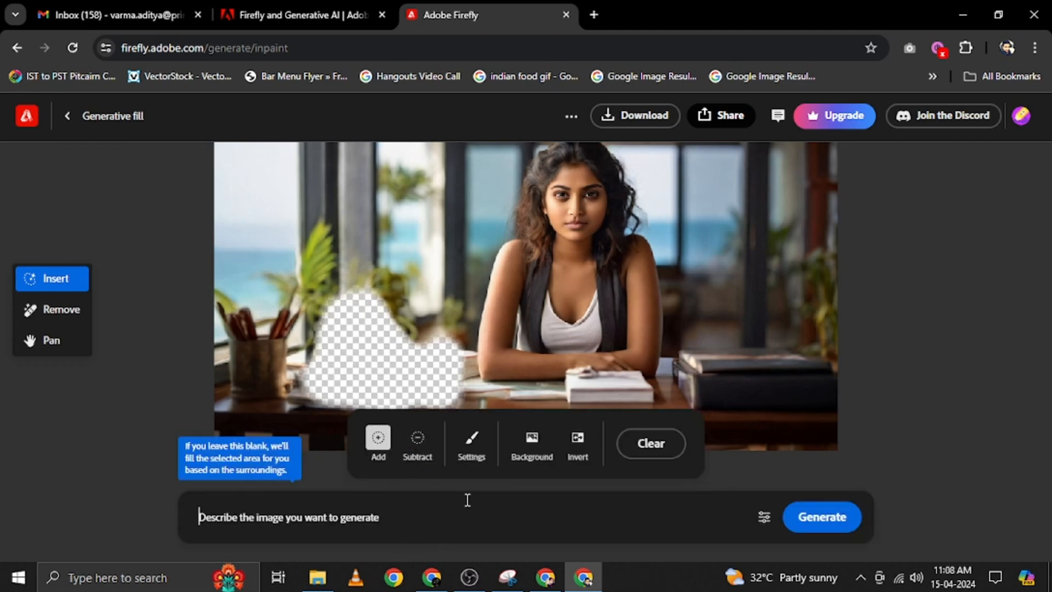
{"action": "type", "text": "laptop"}
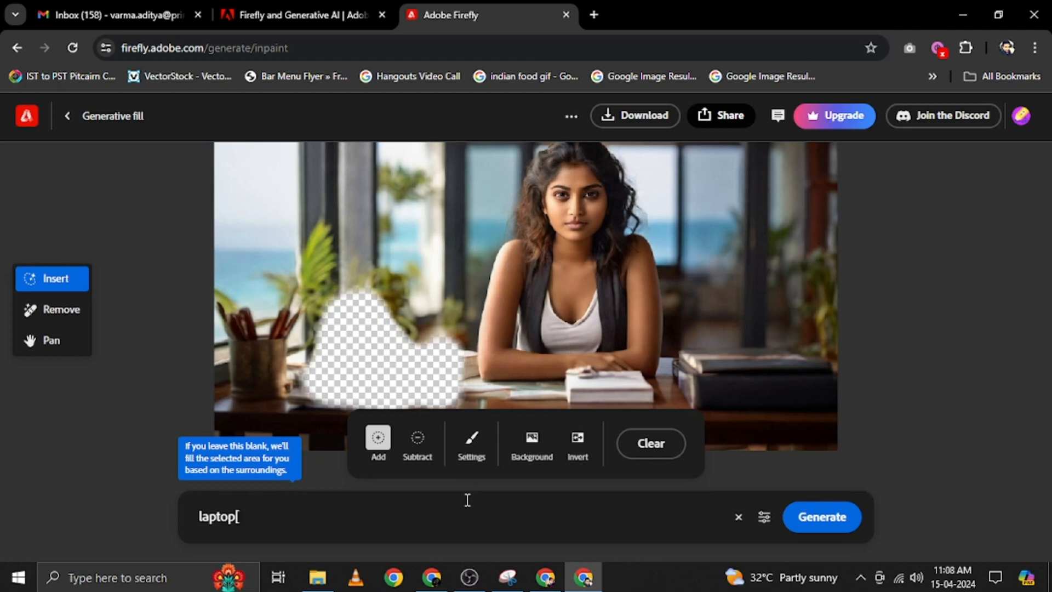
{"action": "left_click", "coordinate": [822, 525]}
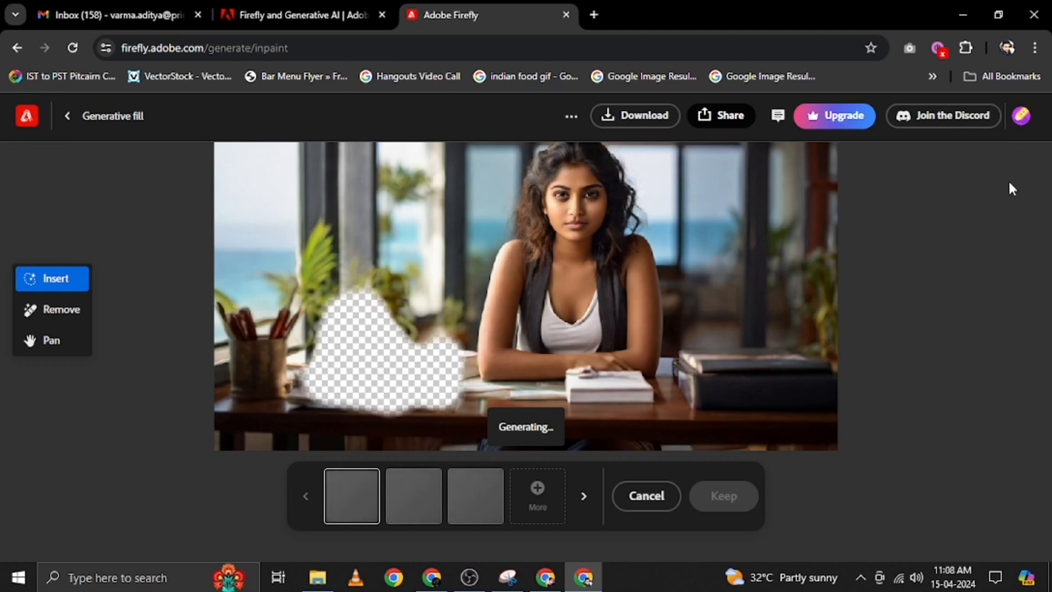
{"action": "left_click", "coordinate": [1017, 128]}
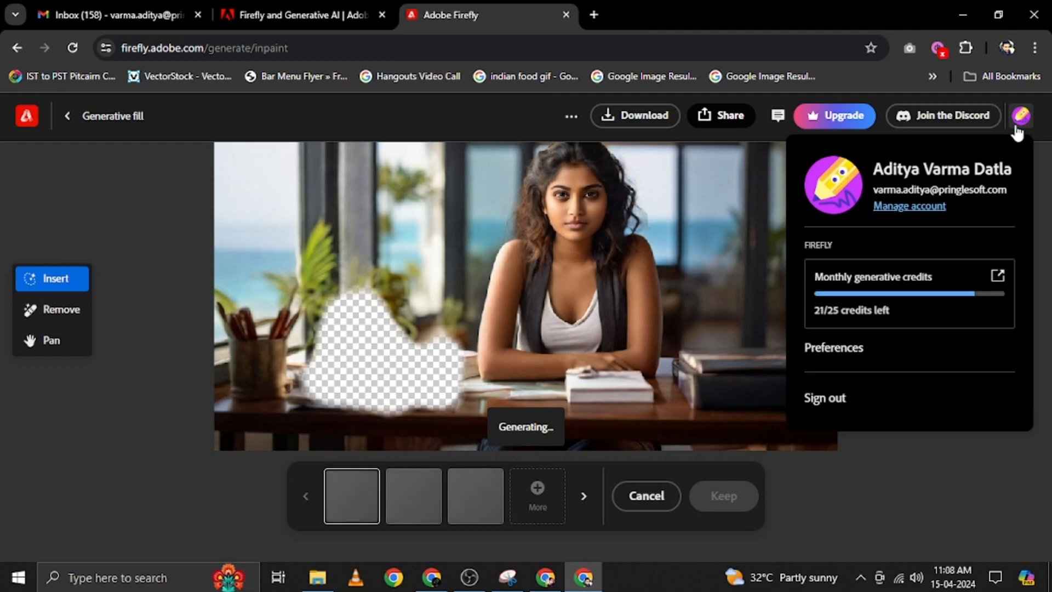
{"action": "left_click", "coordinate": [1018, 127]}
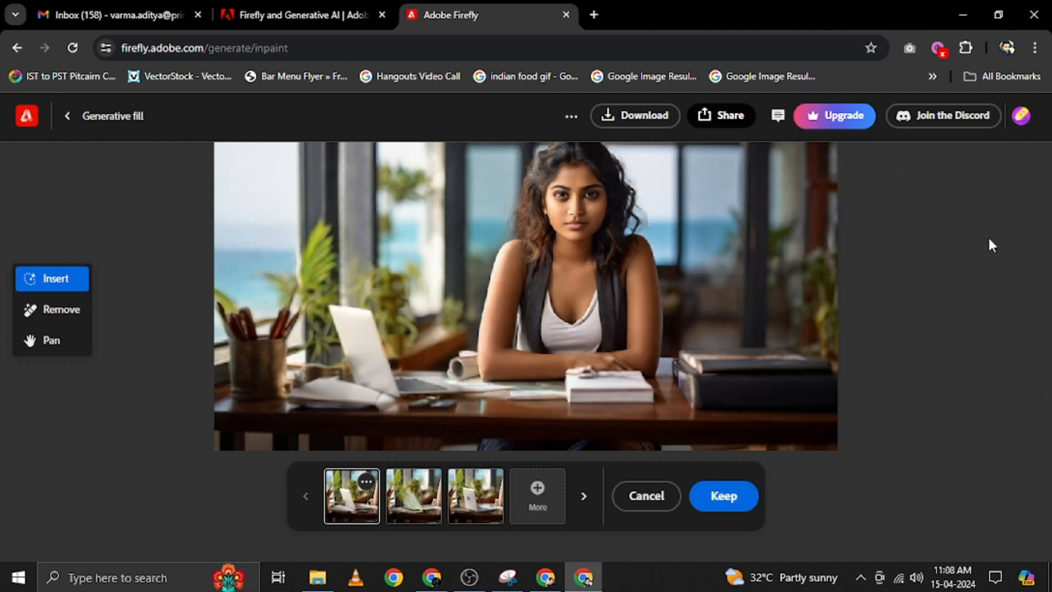
Compare the generated laptop variations and select the first one of the batch showing the laptop's lid from behind
{"action": "left_click", "coordinate": [411, 496]}
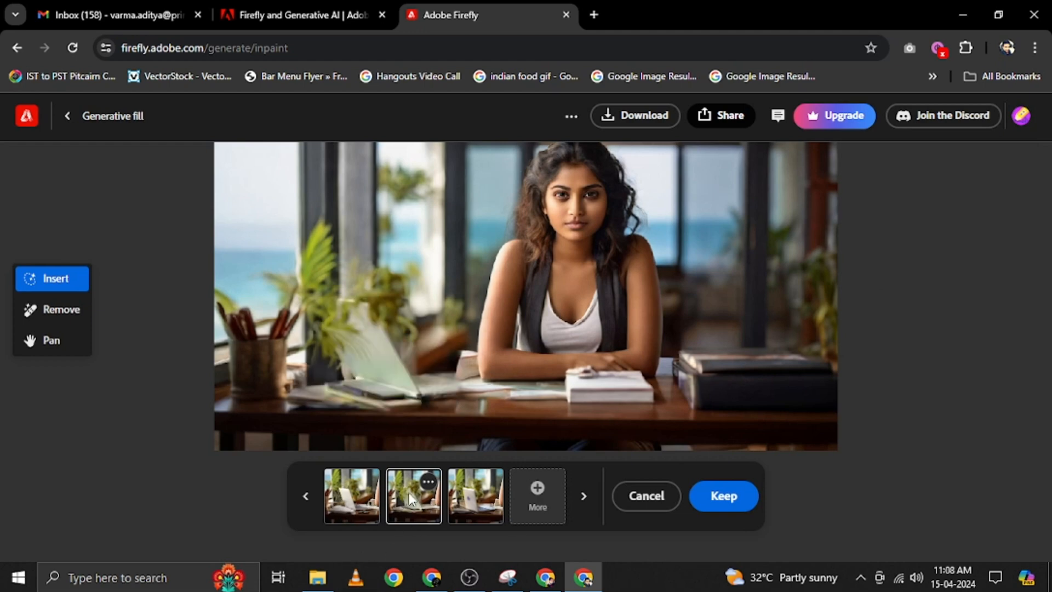
{"action": "left_click", "coordinate": [453, 497]}
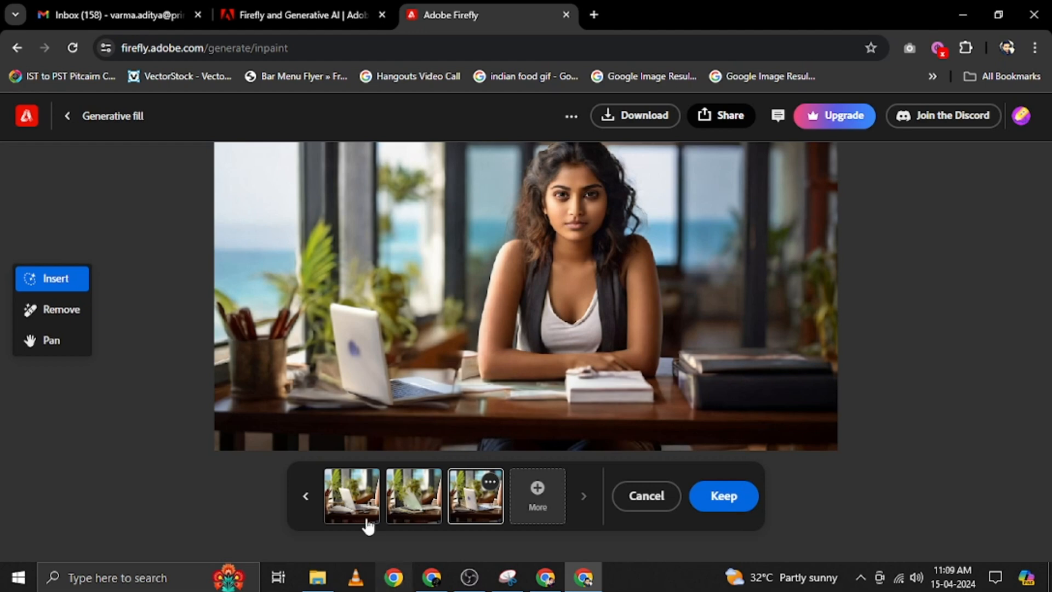
{"action": "left_click", "coordinate": [334, 495]}
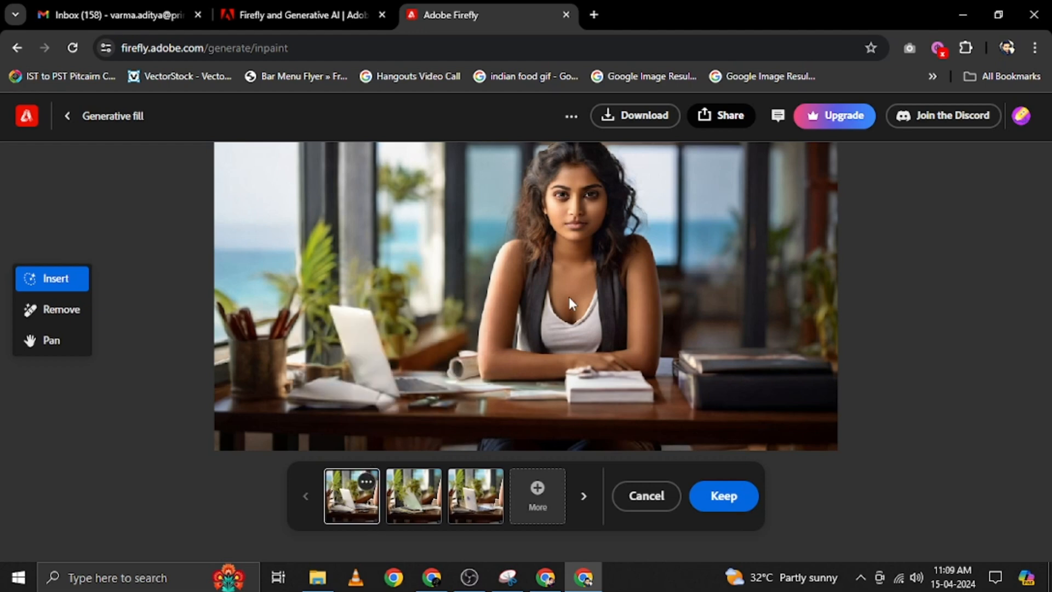
{"action": "left_click", "coordinate": [415, 496]}
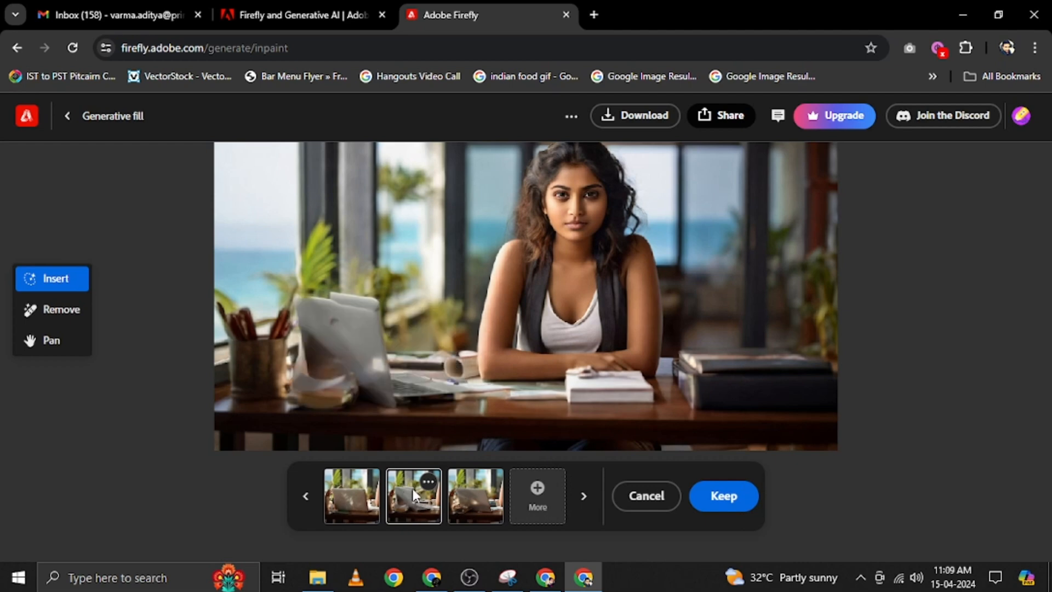
{"action": "left_click", "coordinate": [480, 494]}
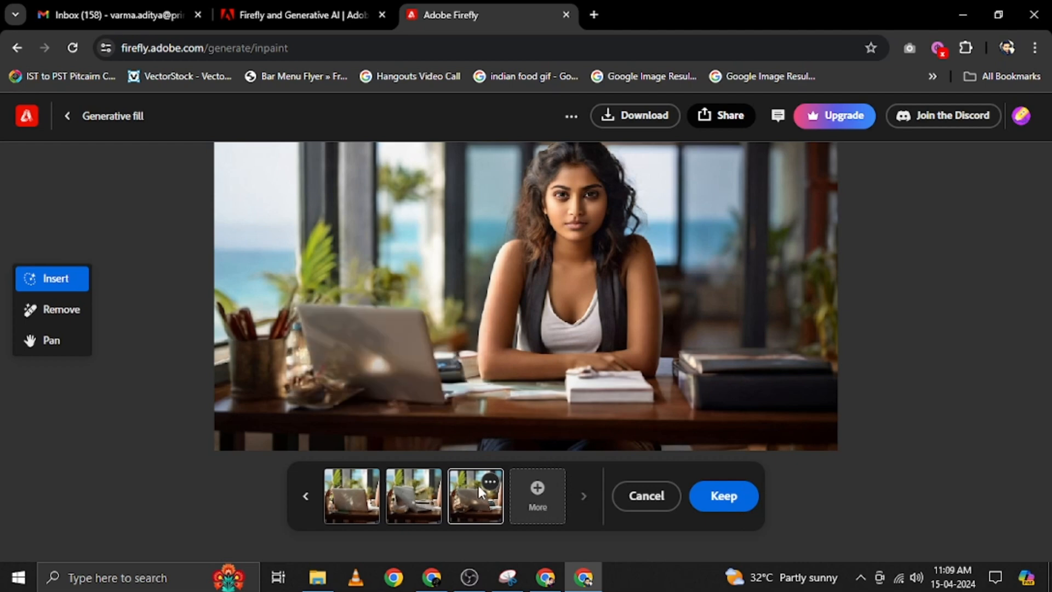
{"action": "left_click", "coordinate": [345, 499]}
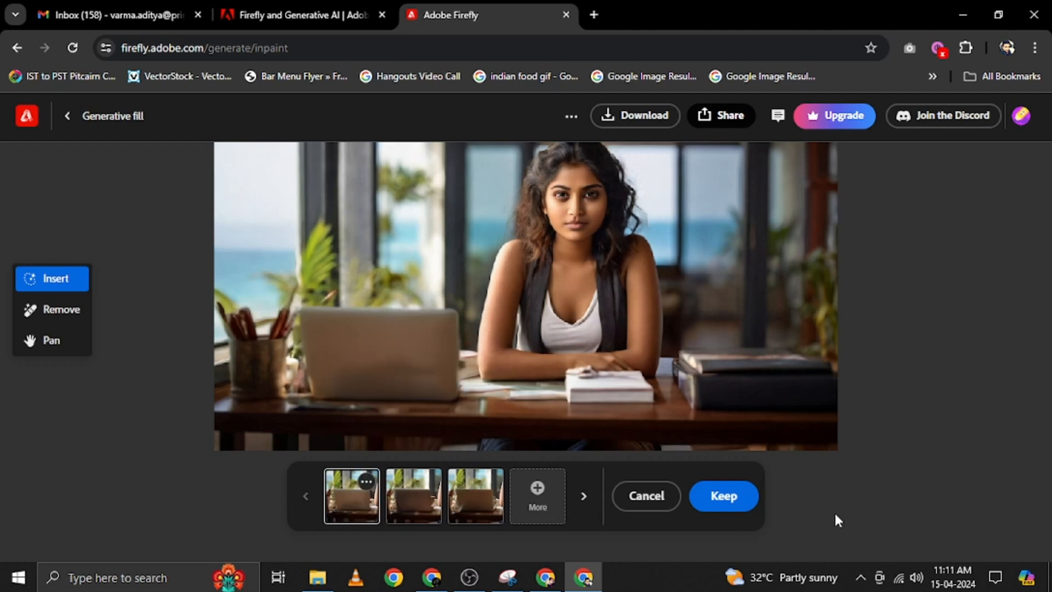
{"action": "left_click", "coordinate": [402, 491]}
{"action": "left_click", "coordinate": [464, 489]}
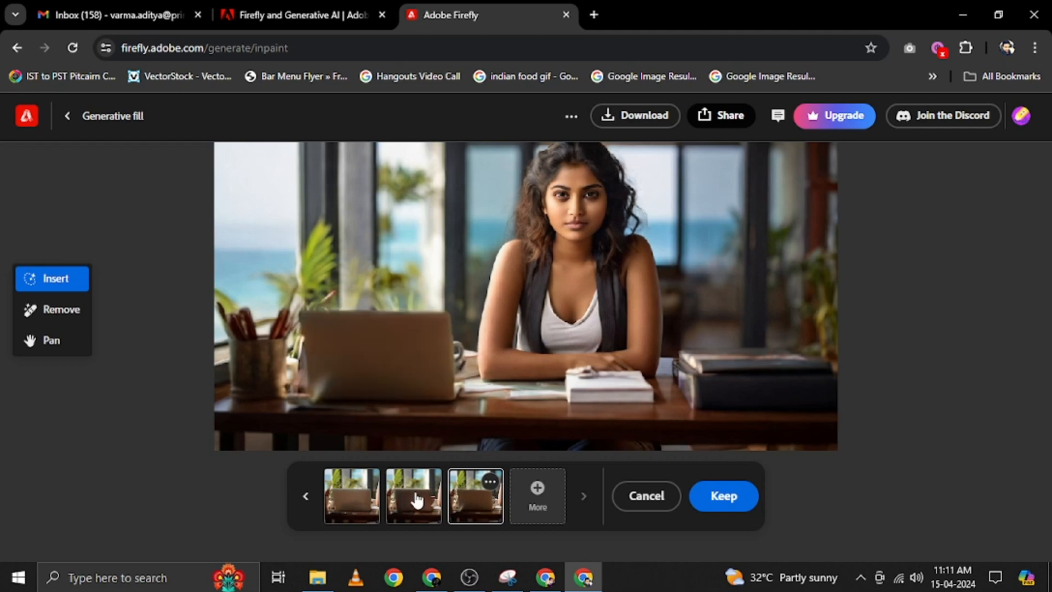
{"action": "left_click", "coordinate": [335, 496]}
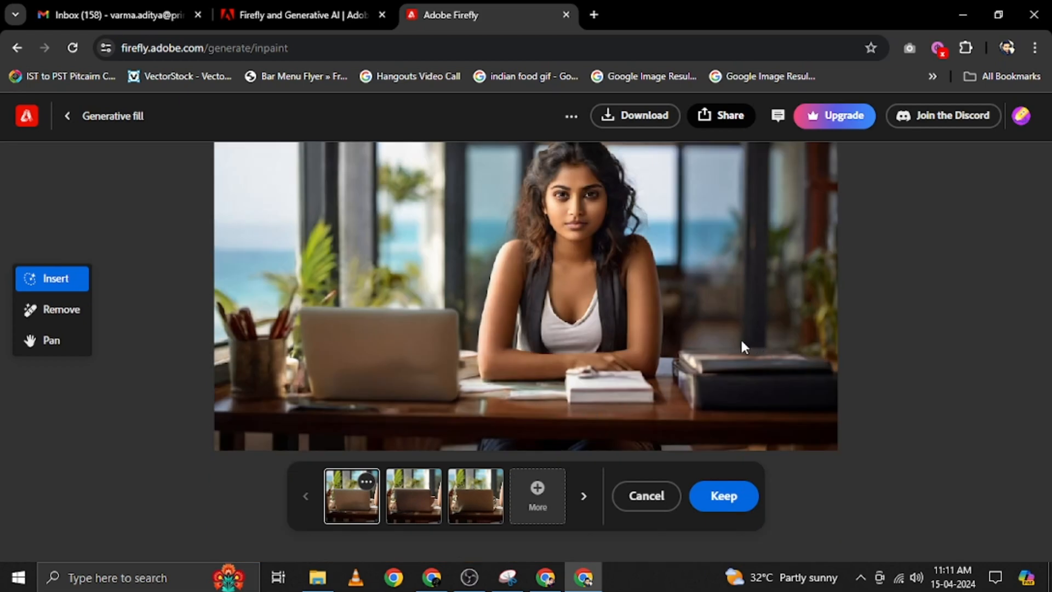
Download the filled presenter image with the laptop on the desk
{"action": "scroll", "coordinate": [707, 335], "scroll_direction": "up", "scroll_amount": 2}
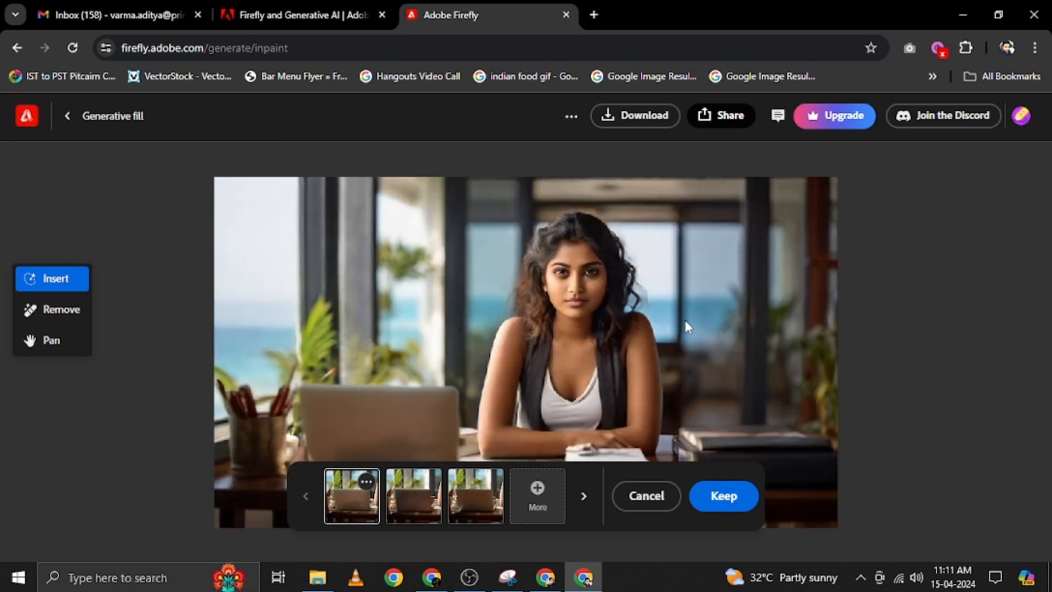
{"action": "left_click", "coordinate": [627, 127]}
{"action": "key", "text": "Return"}
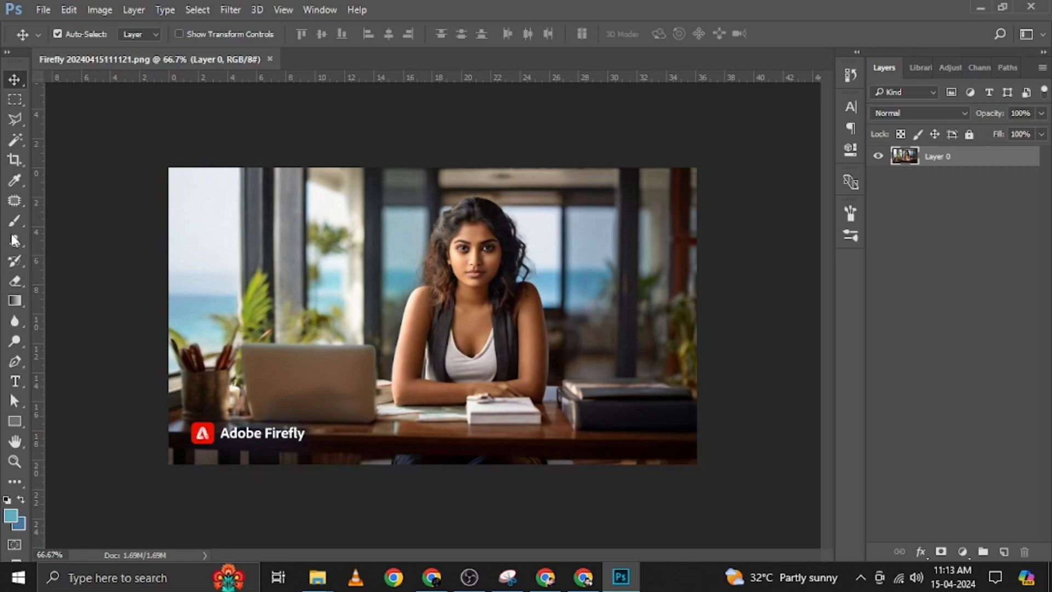
In Photoshop, remove the Adobe Firefly watermark by patching it with the clean desk area beside it using the Patch Tool
{"action": "left_click", "coordinate": [12, 206]}
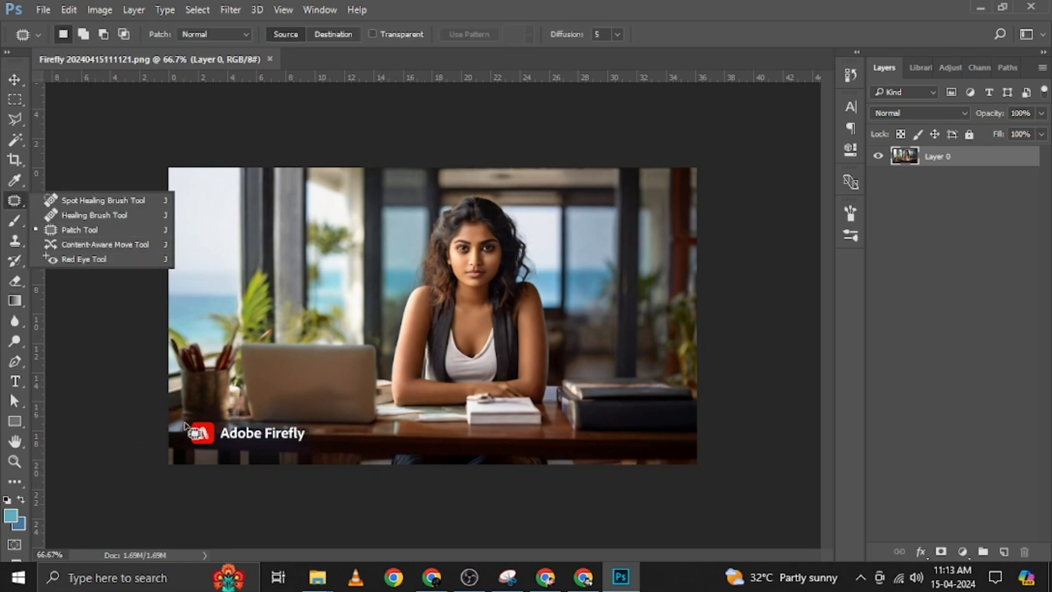
{"action": "left_click", "coordinate": [185, 427]}
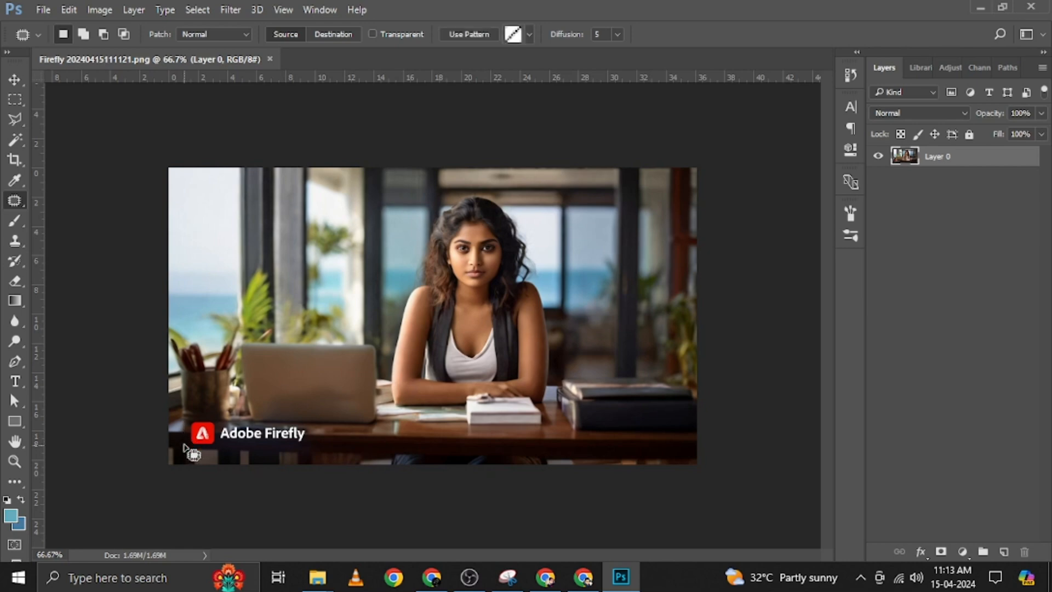
{"action": "left_click_drag", "start_coordinate": [184, 444], "coordinate": [185, 434]}
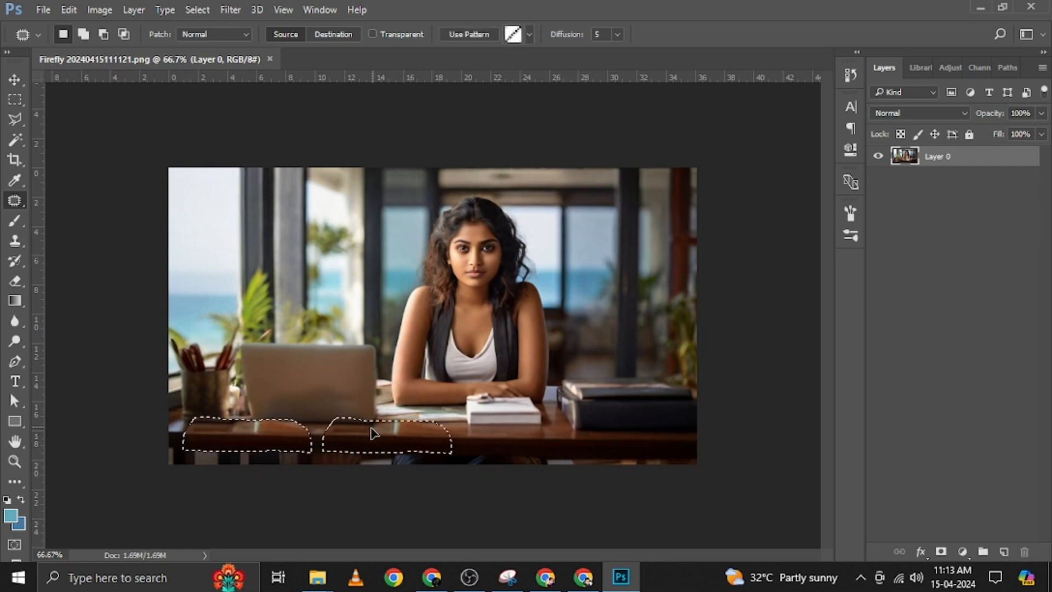
{"action": "left_click_drag", "start_coordinate": [371, 430], "coordinate": [368, 434]}
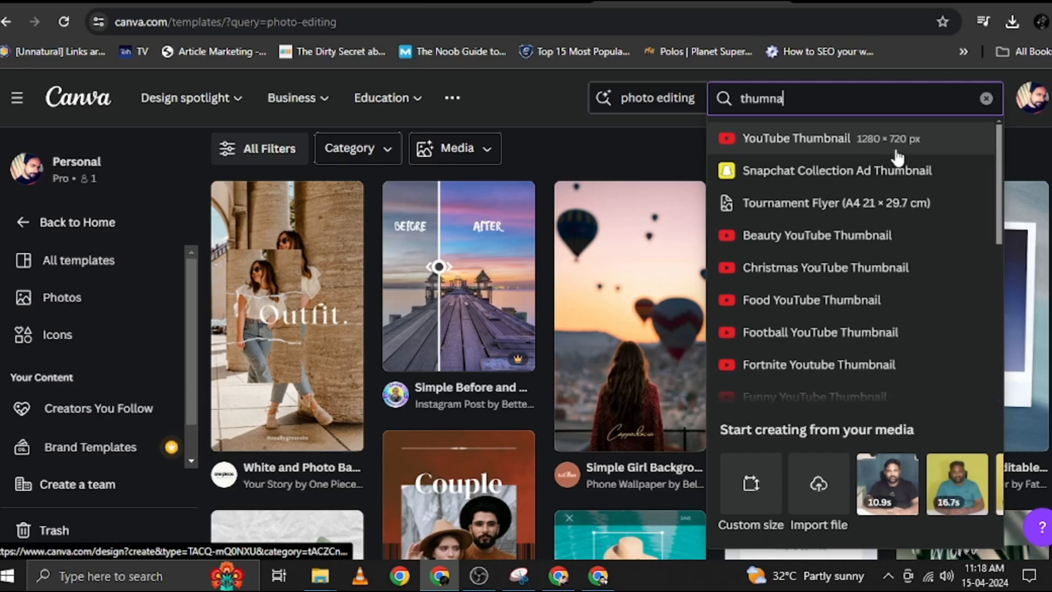
In Canva, create a 1280 × 720 px YouTube Thumbnail, fill its page with the uploaded presenter image, and open the photo editing options
{"action": "left_click", "coordinate": [893, 153]}
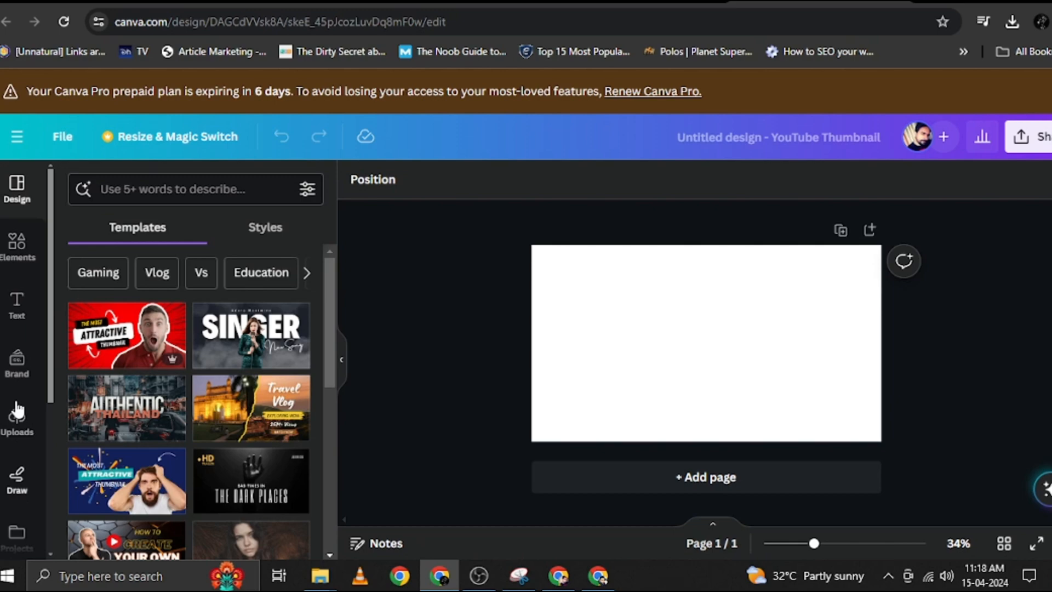
{"action": "left_click", "coordinate": [17, 410]}
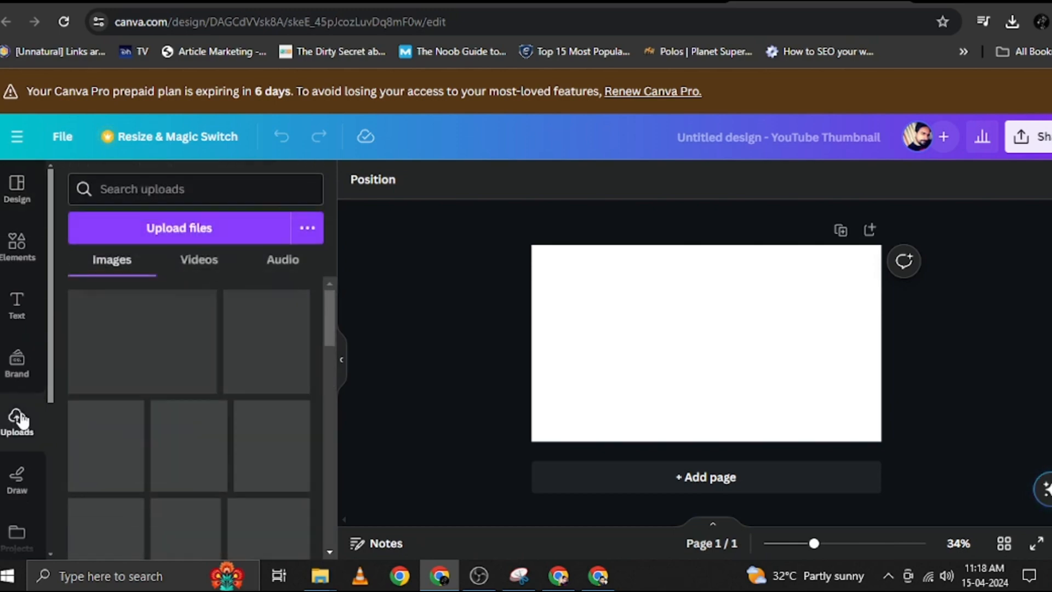
{"action": "left_click_drag", "start_coordinate": [137, 299], "coordinate": [662, 314]}
{"action": "left_click_drag", "start_coordinate": [766, 373], "coordinate": [889, 442]}
{"action": "left_click", "coordinate": [383, 180]}
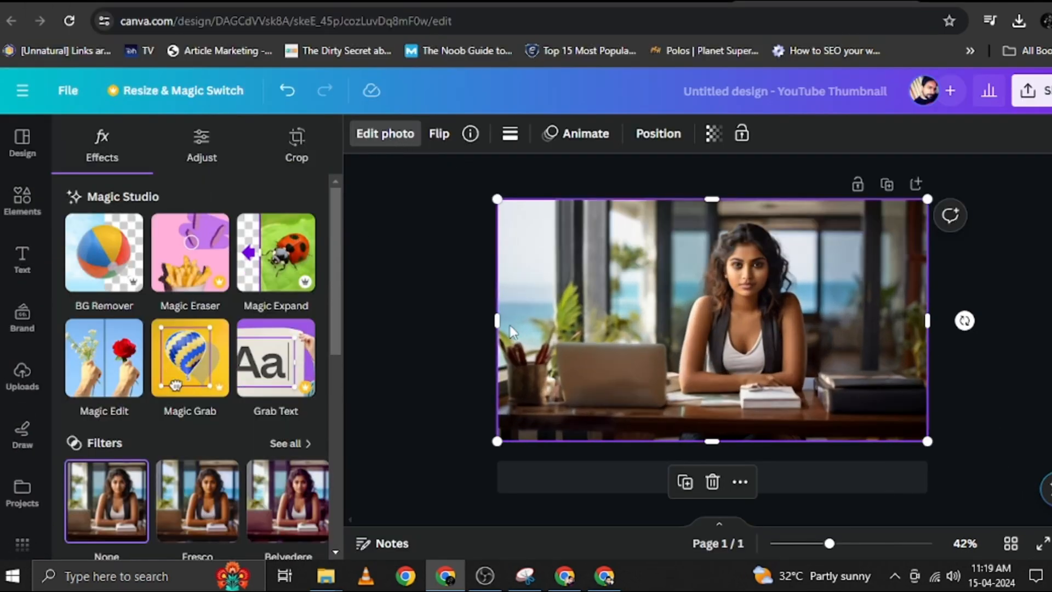
Auto-adjust the whole presenter image and review the light, colour and texture adjustments
{"action": "left_click", "coordinate": [202, 147]}
{"action": "left_click", "coordinate": [225, 198]}
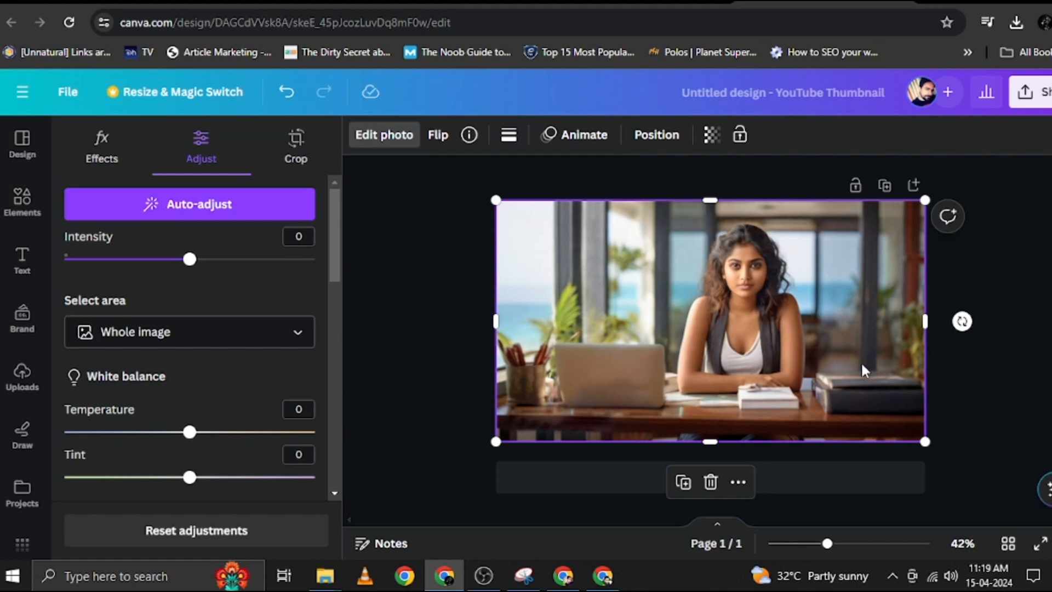
{"action": "scroll", "coordinate": [239, 435], "scroll_direction": "down", "scroll_amount": 7}
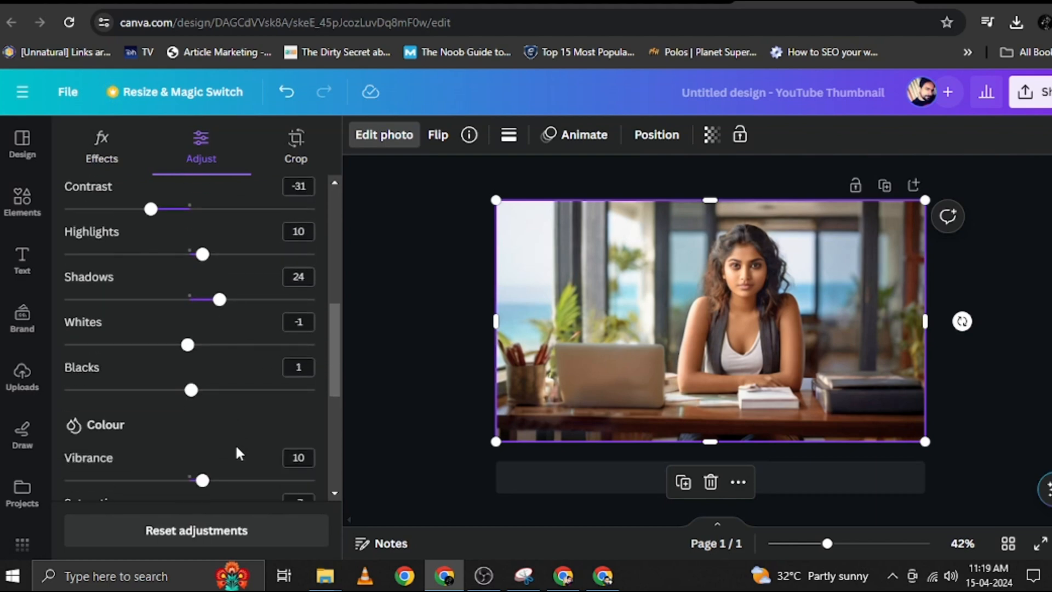
{"action": "scroll", "coordinate": [235, 443], "scroll_direction": "down", "scroll_amount": 5}
{"action": "scroll", "coordinate": [237, 453], "scroll_direction": "down", "scroll_amount": 3}
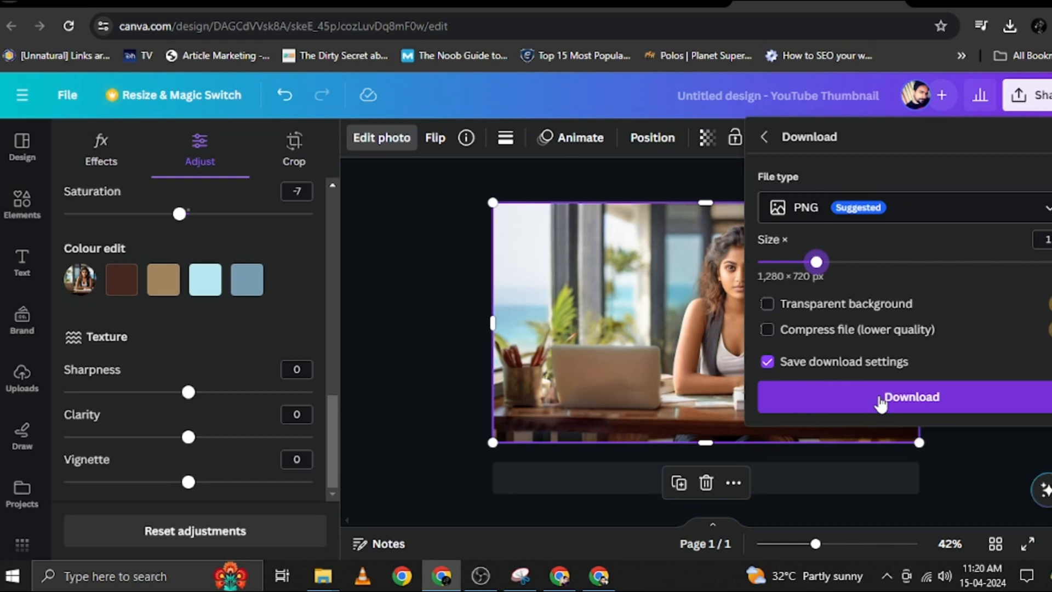
Open the Img.Upscaler site, upscale Firefly 20240415111121.jpg at 200%, and download the upscaled image
{"action": "left_click", "coordinate": [309, 290]}
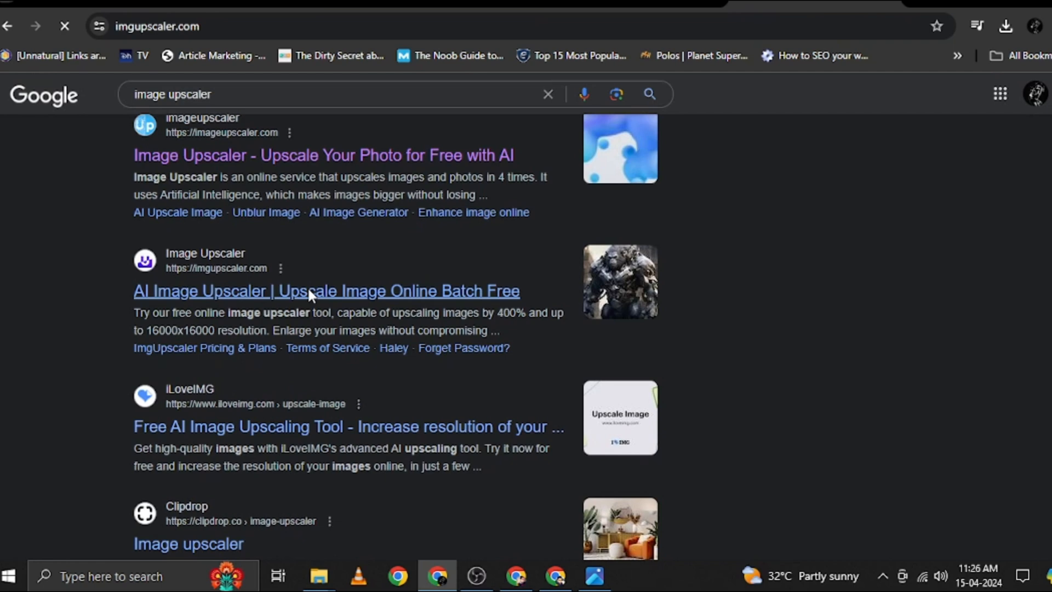
{"action": "scroll", "coordinate": [618, 373], "scroll_direction": "down", "scroll_amount": 3}
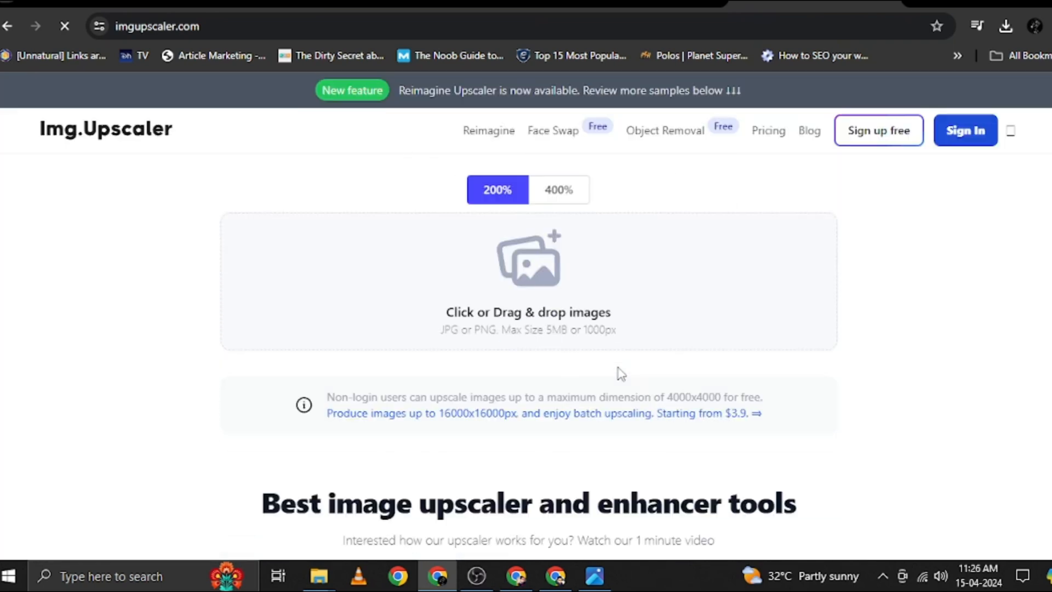
{"action": "left_click", "coordinate": [550, 271]}
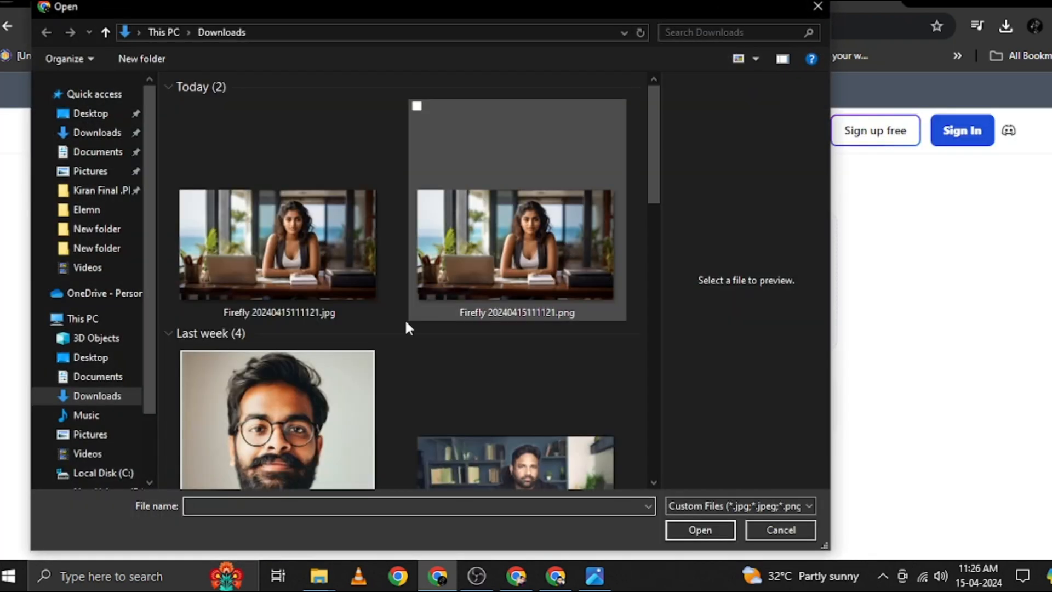
{"action": "double_click", "coordinate": [253, 258]}
{"action": "scroll", "coordinate": [927, 367], "scroll_direction": "down", "scroll_amount": 1}
{"action": "left_click", "coordinate": [785, 304]}
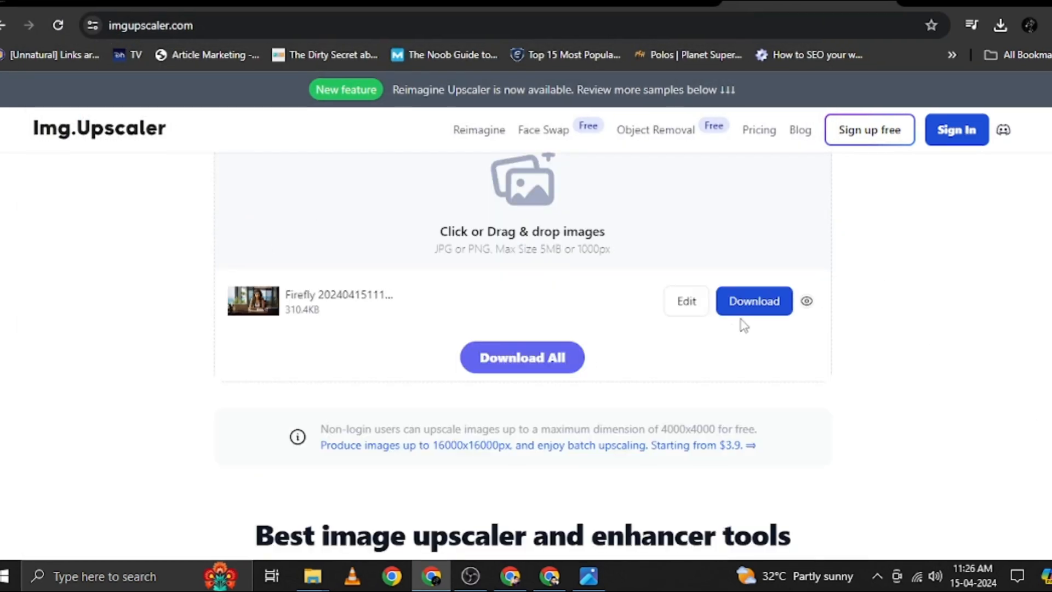
{"action": "left_click", "coordinate": [749, 303]}
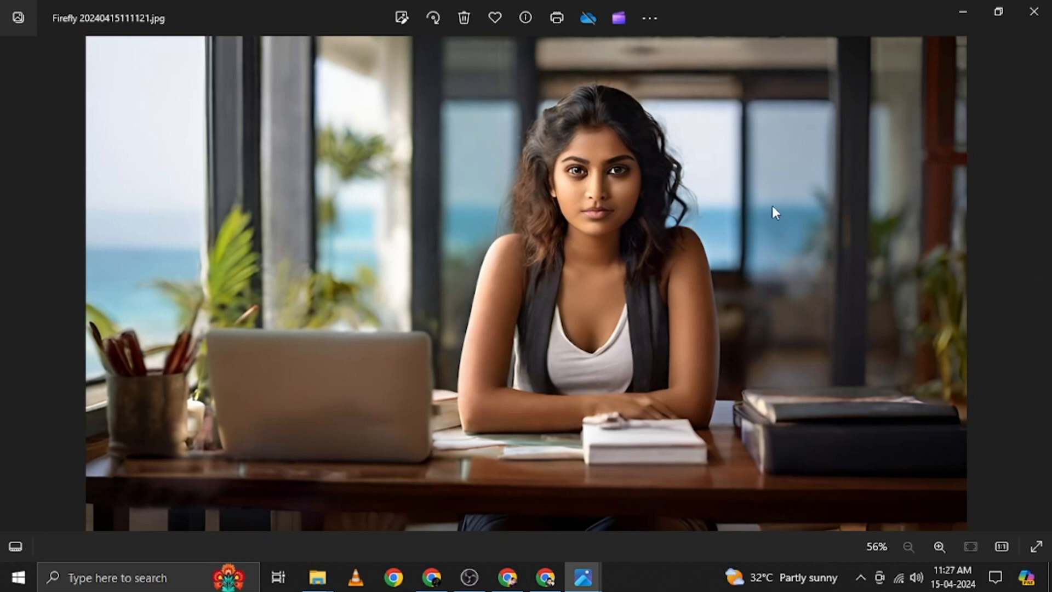
Compare the Firefly presenter image with new Avatr 2.png in the photo viewer, enlarging the latter to full window size
{"action": "left_click", "coordinate": [992, 19]}
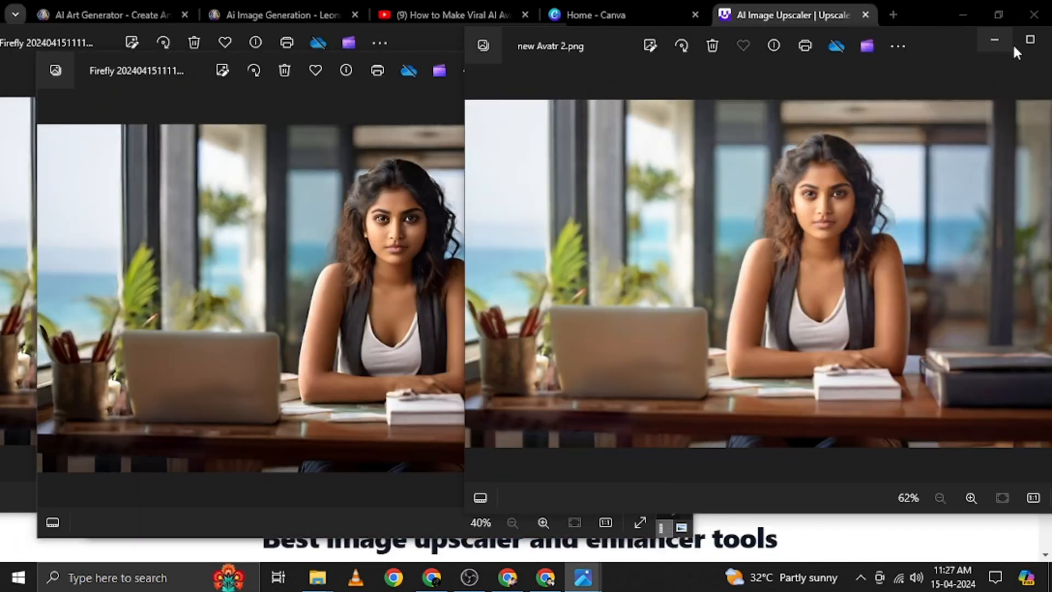
{"action": "left_click", "coordinate": [1030, 41]}
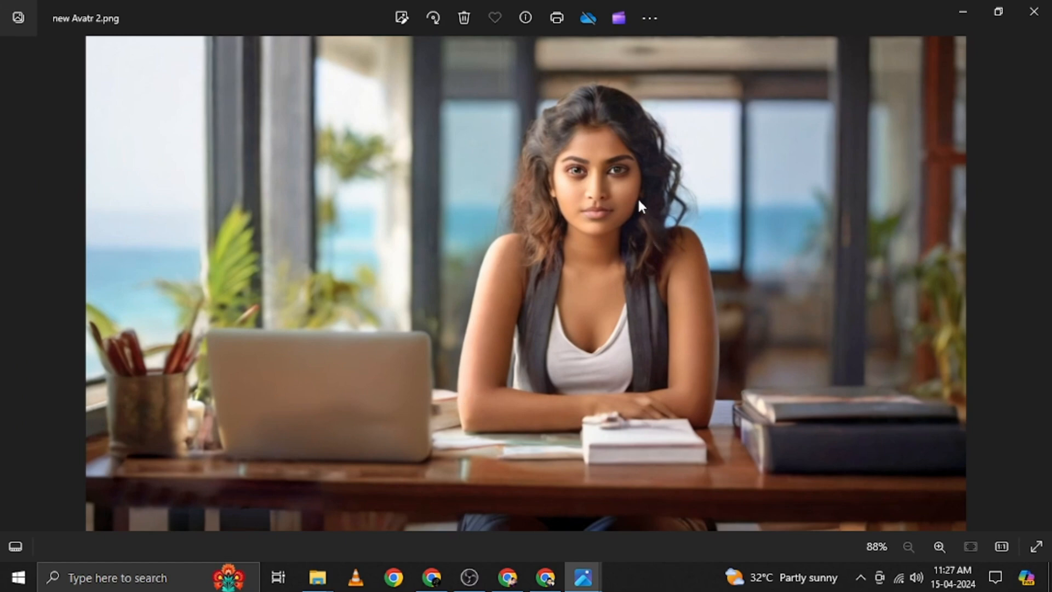
{"action": "left_click", "coordinate": [996, 17]}
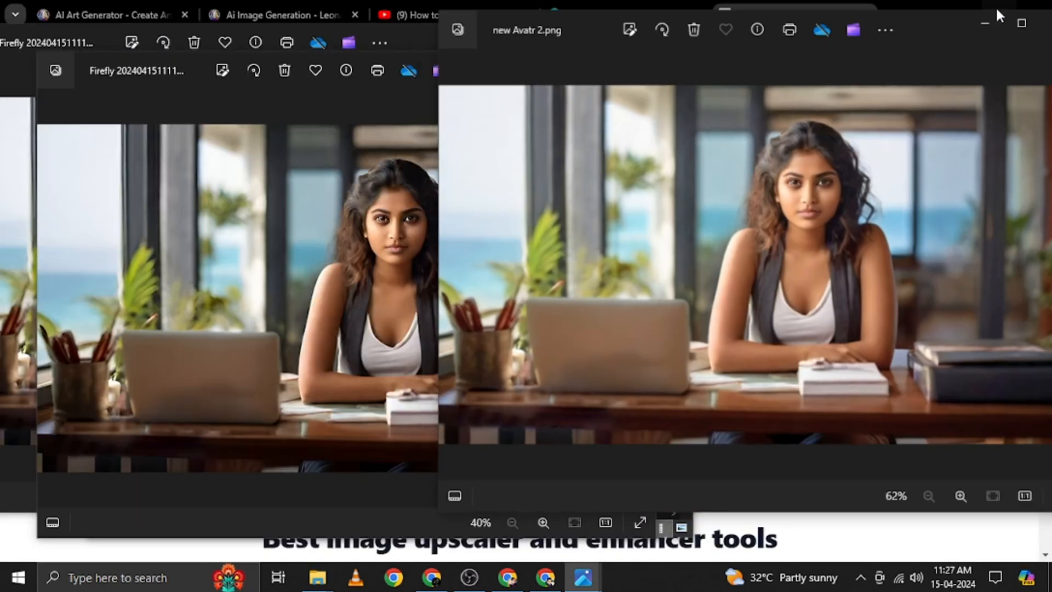
{"action": "left_click", "coordinate": [298, 226]}
{"action": "left_click", "coordinate": [603, 65]}
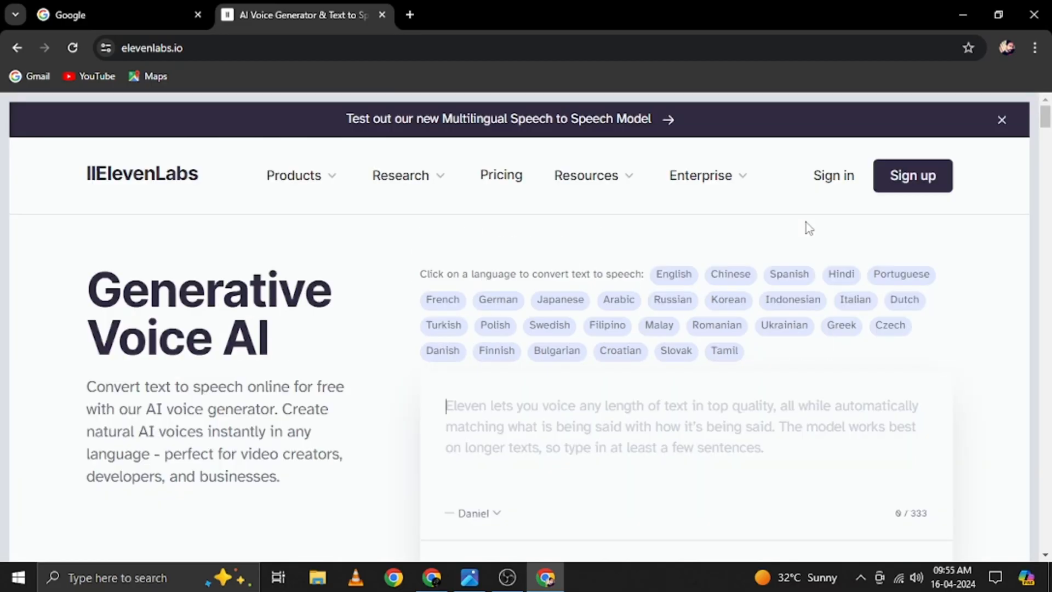
Sign in to ElevenLabs with the Google account and review the voice settings for speech synthesis
{"action": "left_click", "coordinate": [839, 183]}
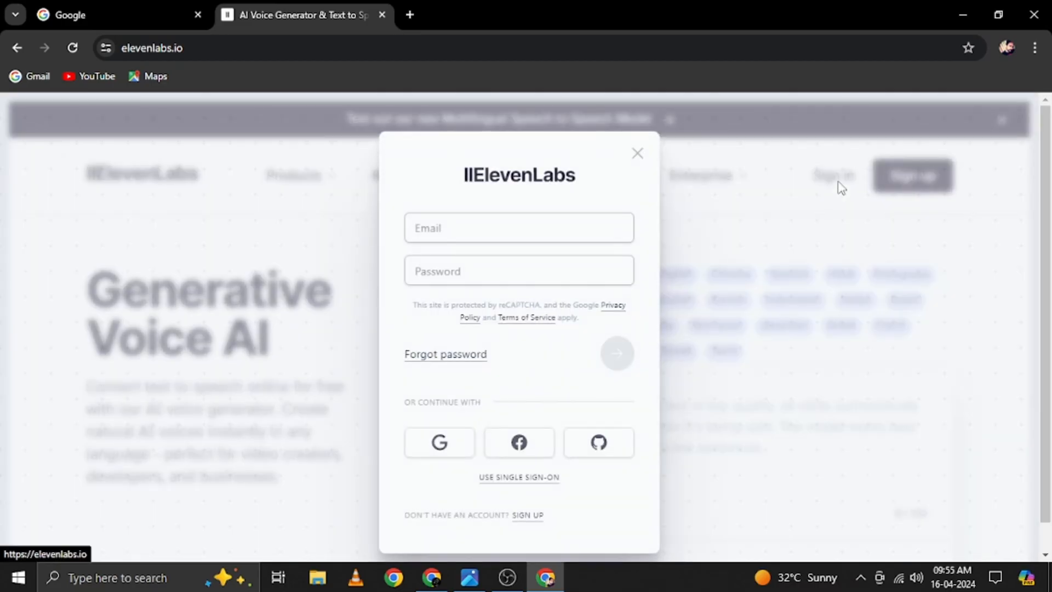
{"action": "left_click", "coordinate": [439, 442]}
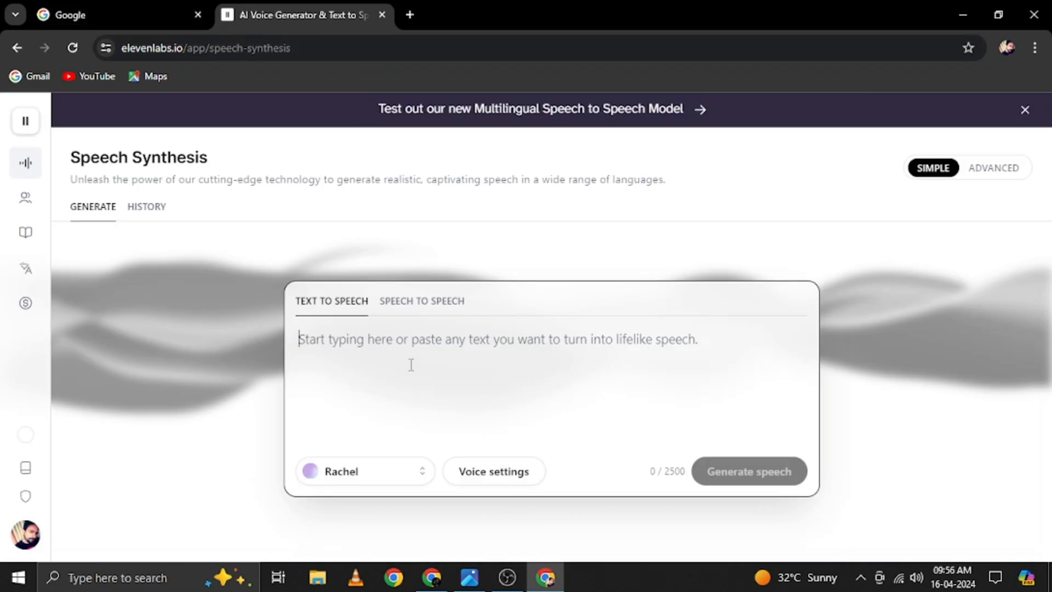
{"action": "left_click", "coordinate": [502, 470]}
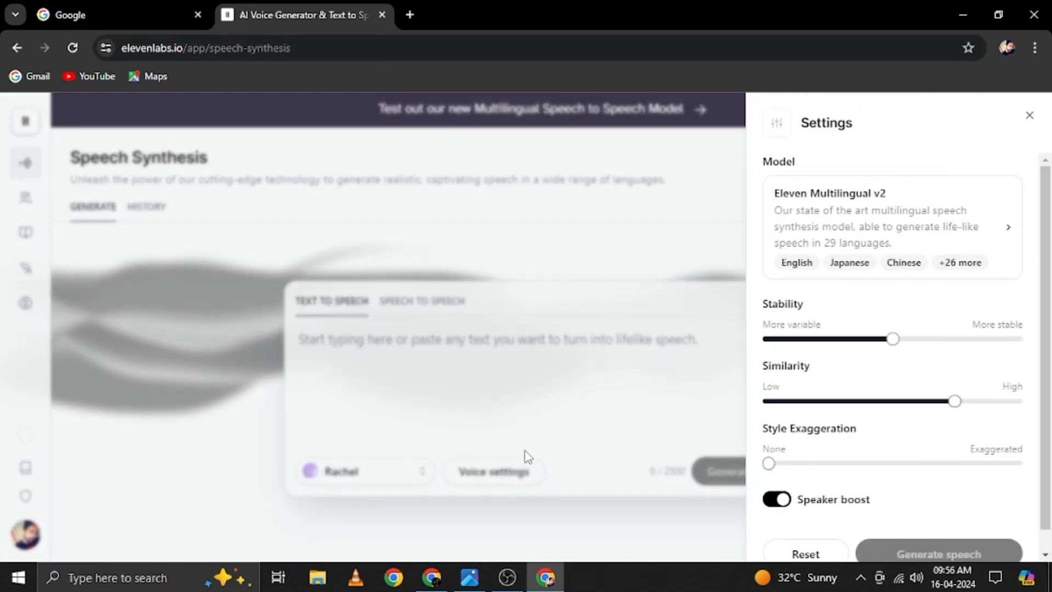
{"action": "scroll", "coordinate": [909, 347], "scroll_direction": "down", "scroll_amount": 1}
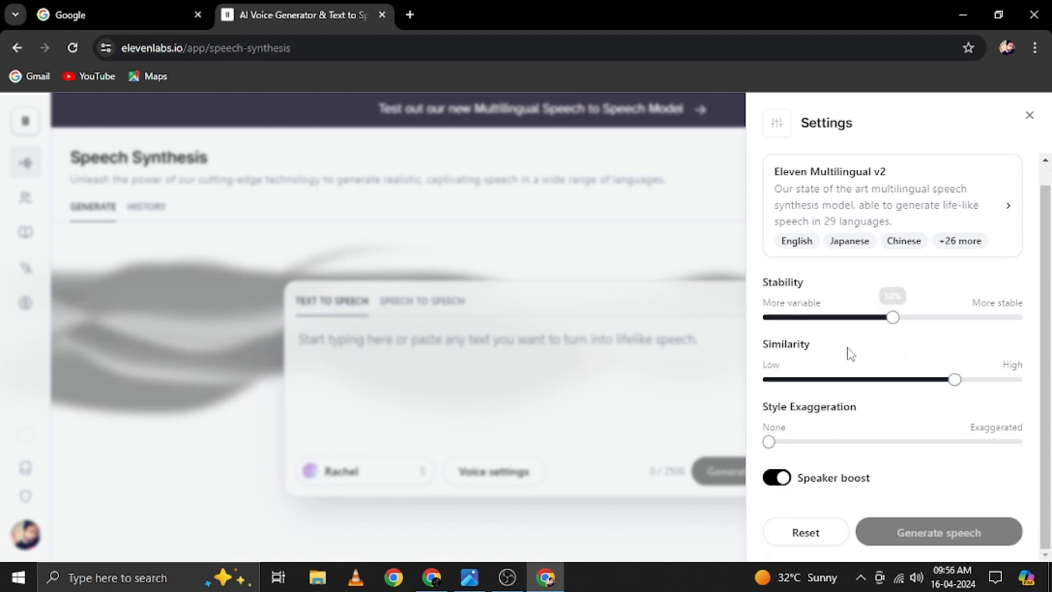
{"action": "left_click", "coordinate": [527, 390]}
{"action": "left_click", "coordinate": [527, 381]}
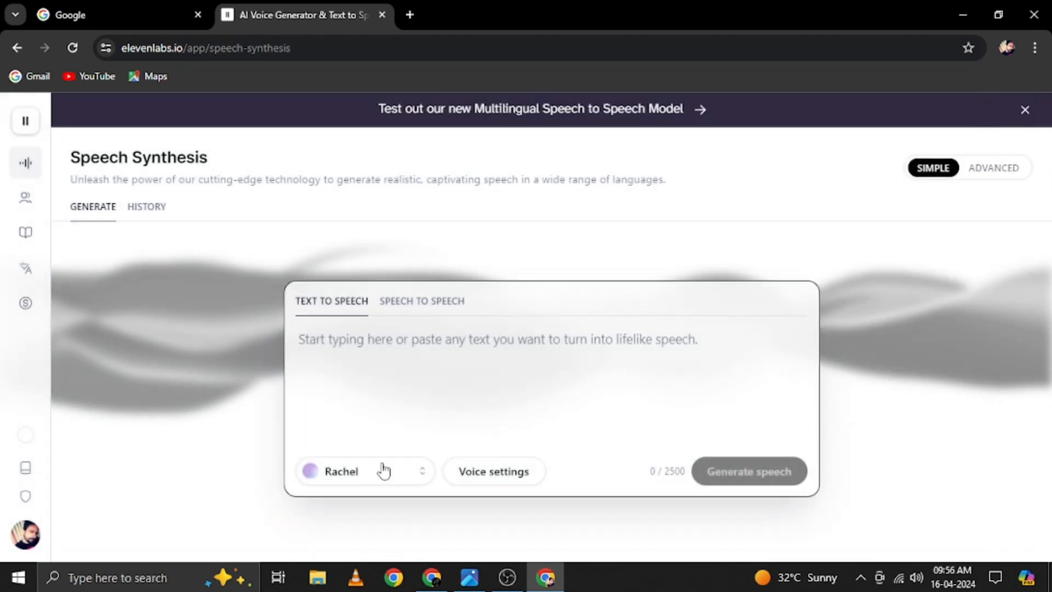
Look through the default voices for text to speech, and go through VoiceLab to the Voice Library
{"action": "left_click", "coordinate": [410, 480]}
{"action": "scroll", "coordinate": [406, 348], "scroll_direction": "down", "scroll_amount": 2}
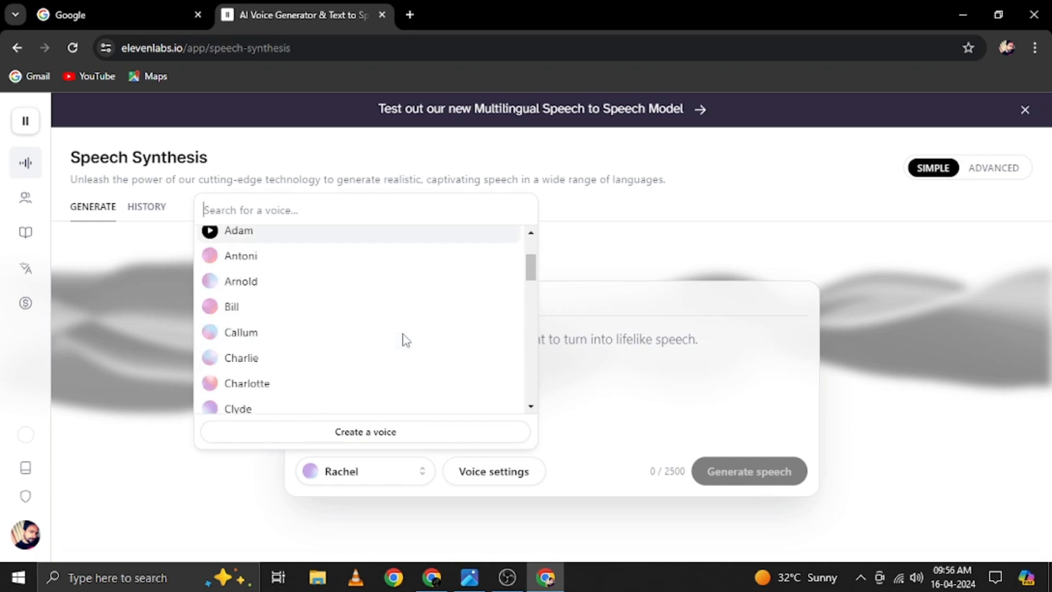
{"action": "scroll", "coordinate": [406, 340], "scroll_direction": "down", "scroll_amount": 10}
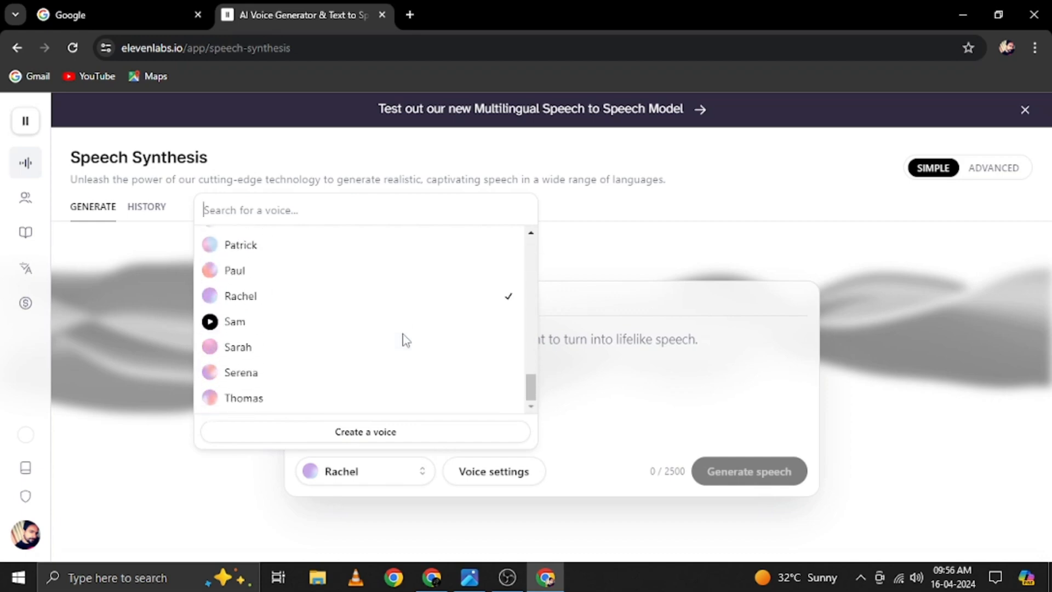
{"action": "left_click", "coordinate": [430, 442]}
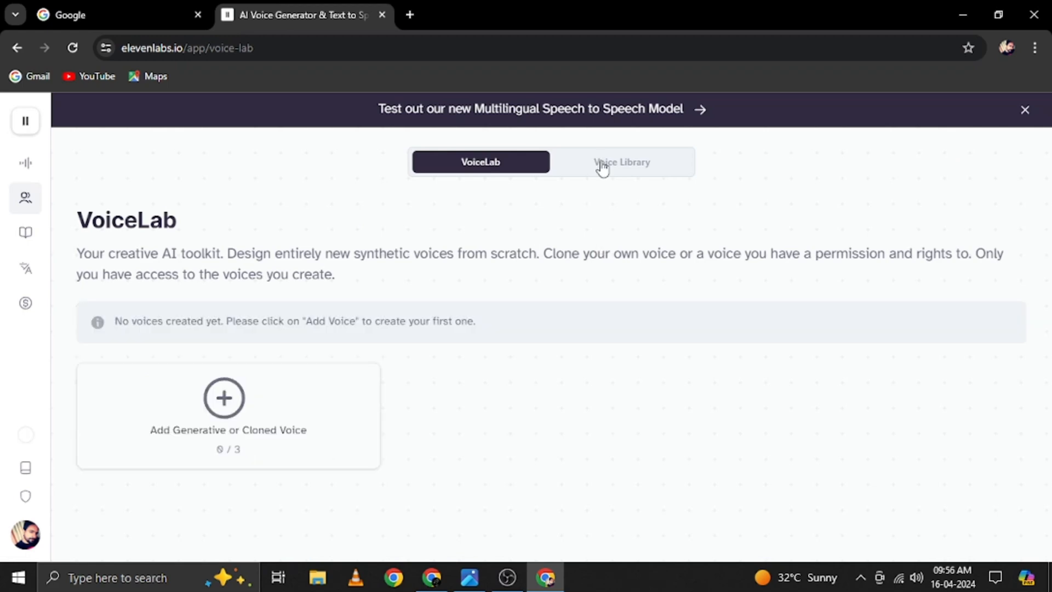
{"action": "left_click", "coordinate": [603, 164]}
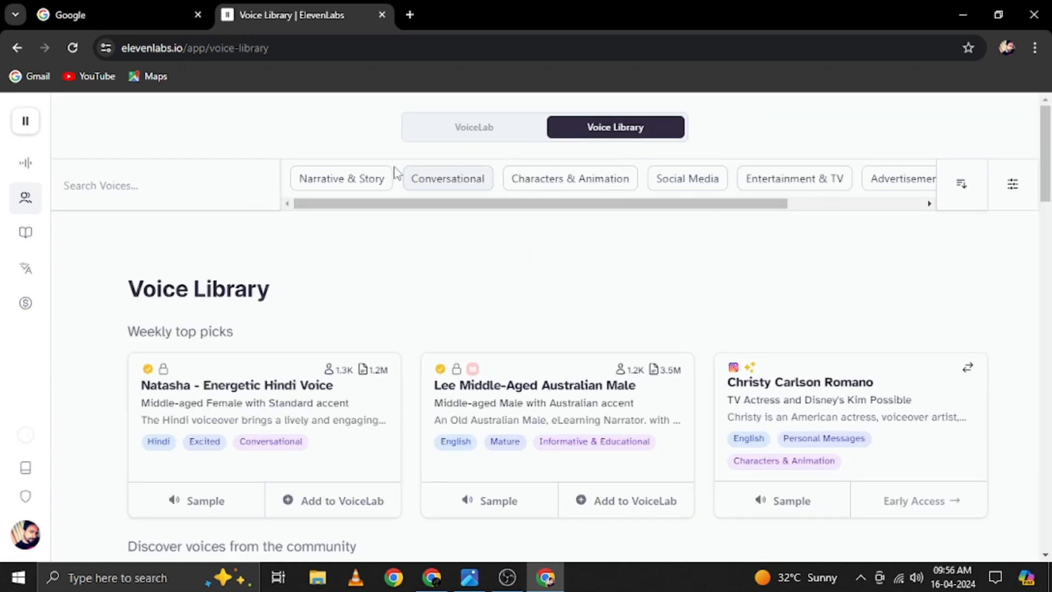
Filter the Voice Library to Social Media voices and look through the languages offered in the advanced filters
{"action": "left_click_drag", "start_coordinate": [665, 206], "coordinate": [857, 214]}
{"action": "left_click", "coordinate": [678, 191]}
{"action": "left_click", "coordinate": [1012, 184]}
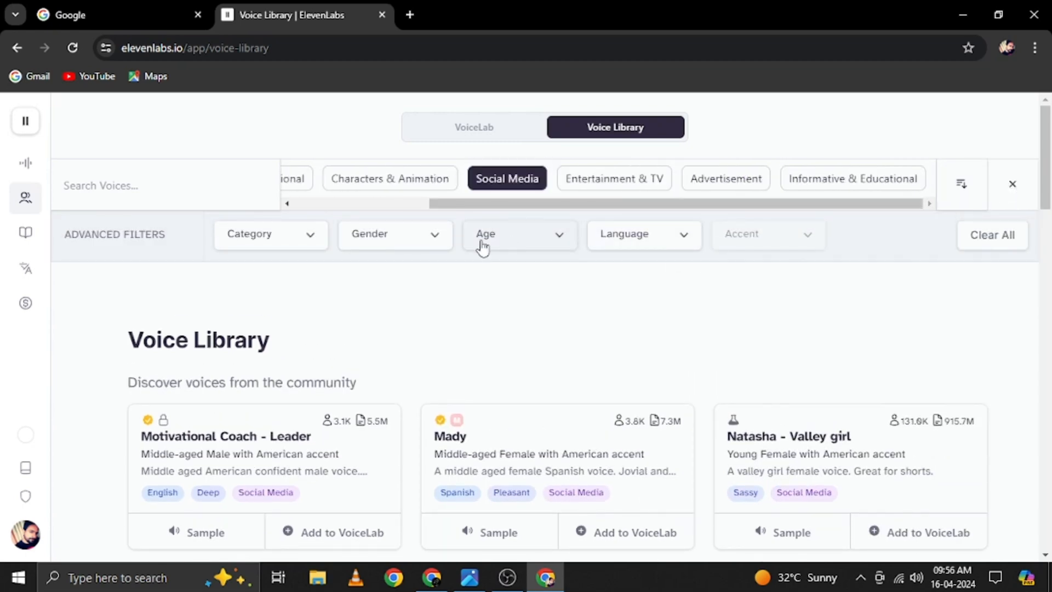
{"action": "left_click", "coordinate": [639, 240]}
{"action": "scroll", "coordinate": [642, 301], "scroll_direction": "down", "scroll_amount": 10}
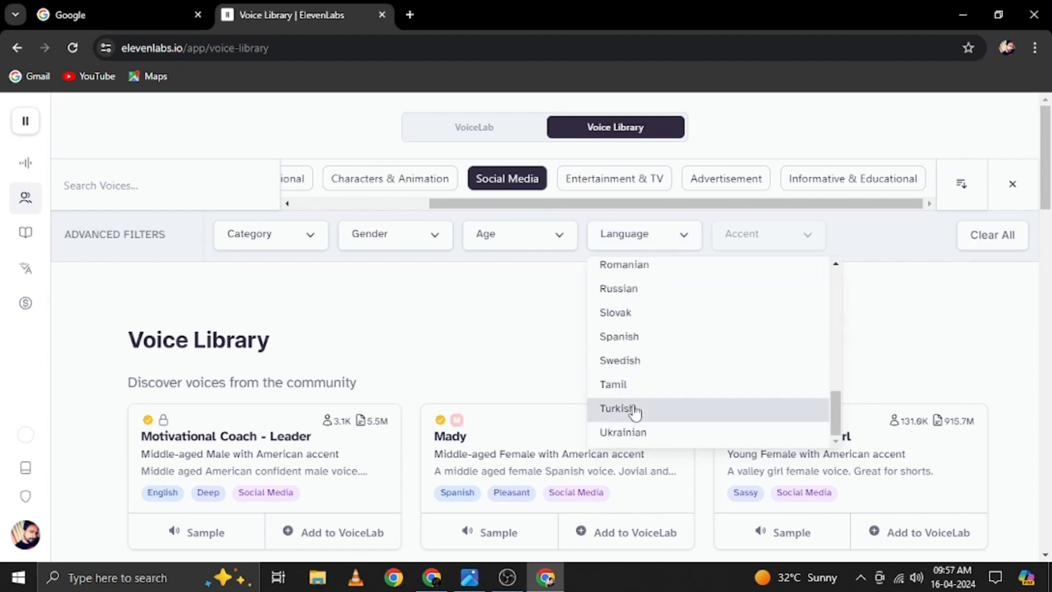
{"action": "scroll", "coordinate": [636, 378], "scroll_direction": "up", "scroll_amount": 5}
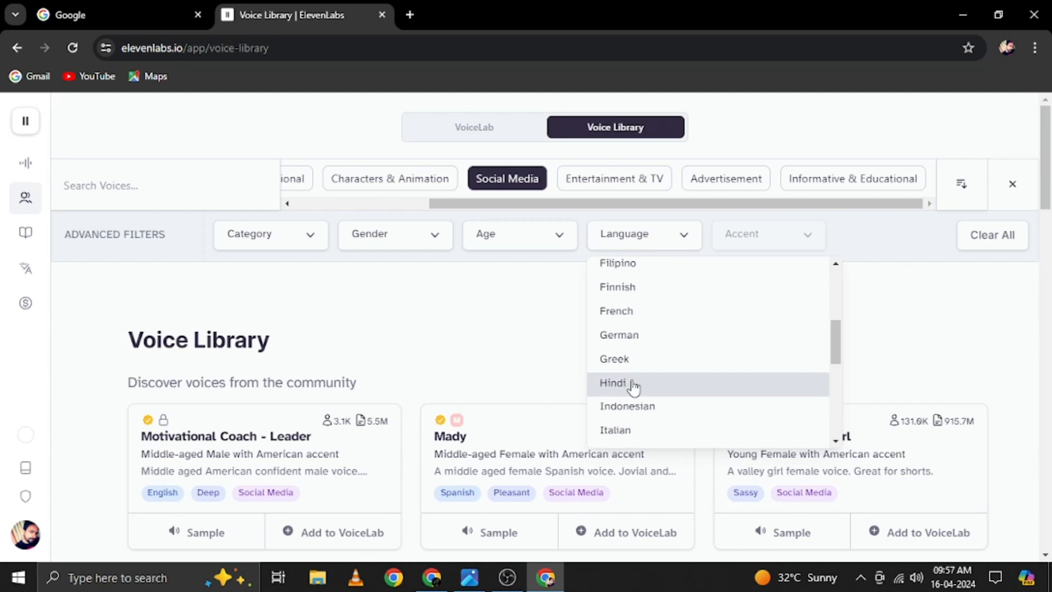
{"action": "scroll", "coordinate": [638, 382], "scroll_direction": "up", "scroll_amount": 3}
{"action": "left_click", "coordinate": [404, 263]}
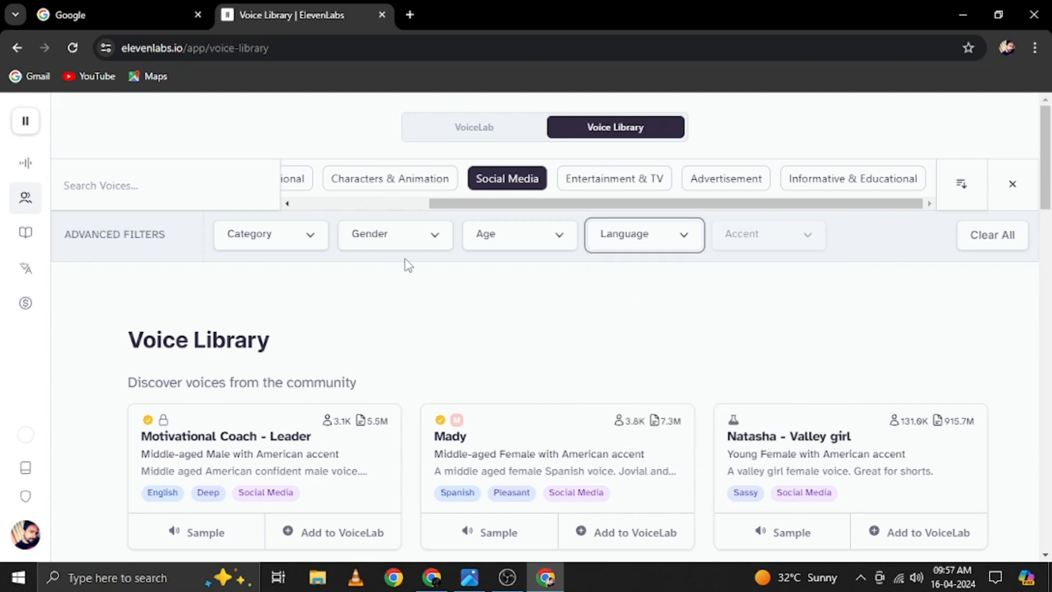
Limit the Social Media voices to the Female gender and check the category options without choosing one
{"action": "left_click", "coordinate": [408, 246]}
{"action": "left_click", "coordinate": [413, 322]}
{"action": "left_click", "coordinate": [311, 236]}
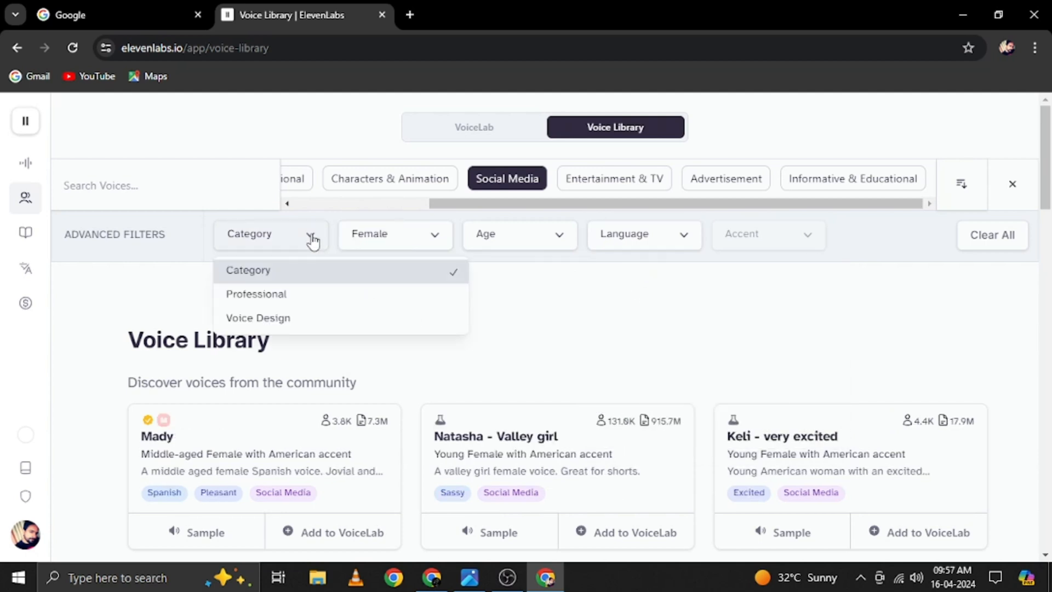
{"action": "left_click", "coordinate": [588, 337]}
Preview the Natasha - Valley girl, Keli - very excited, Angelina and Priya voice samples, and add the Priya voice to VoiceLab
{"action": "scroll", "coordinate": [603, 334], "scroll_direction": "down", "scroll_amount": 4}
{"action": "scroll", "coordinate": [618, 328], "scroll_direction": "up", "scroll_amount": 2}
{"action": "left_click", "coordinate": [494, 378]}
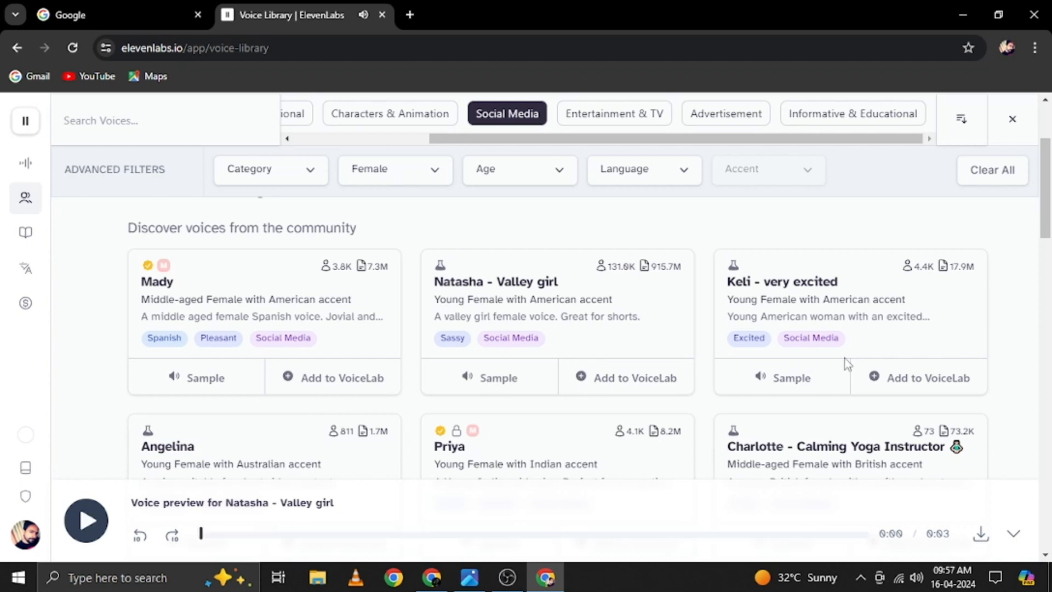
{"action": "left_click", "coordinate": [822, 390]}
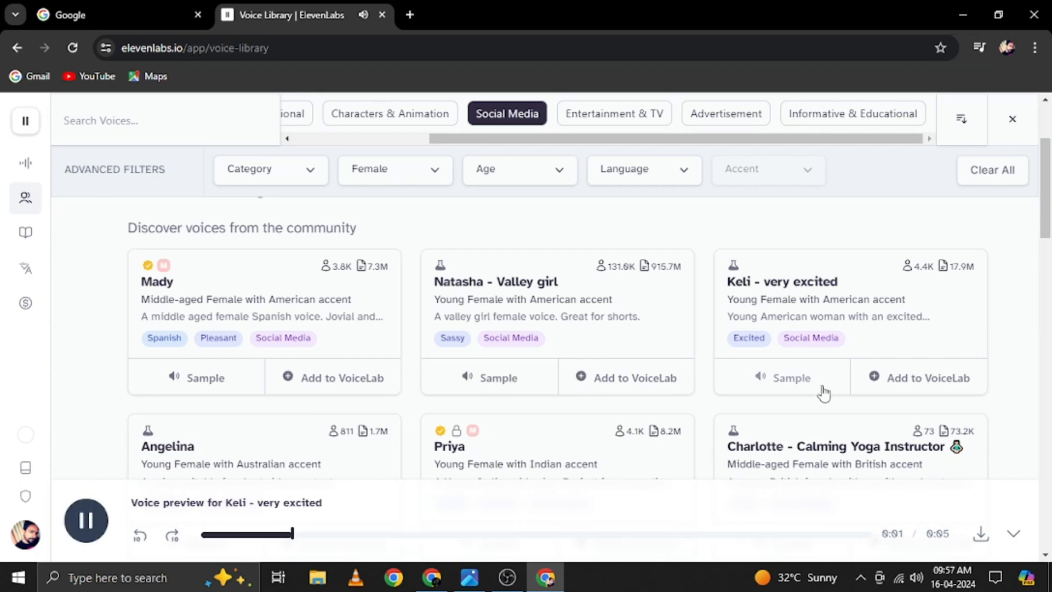
{"action": "scroll", "coordinate": [675, 376], "scroll_direction": "down", "scroll_amount": 3}
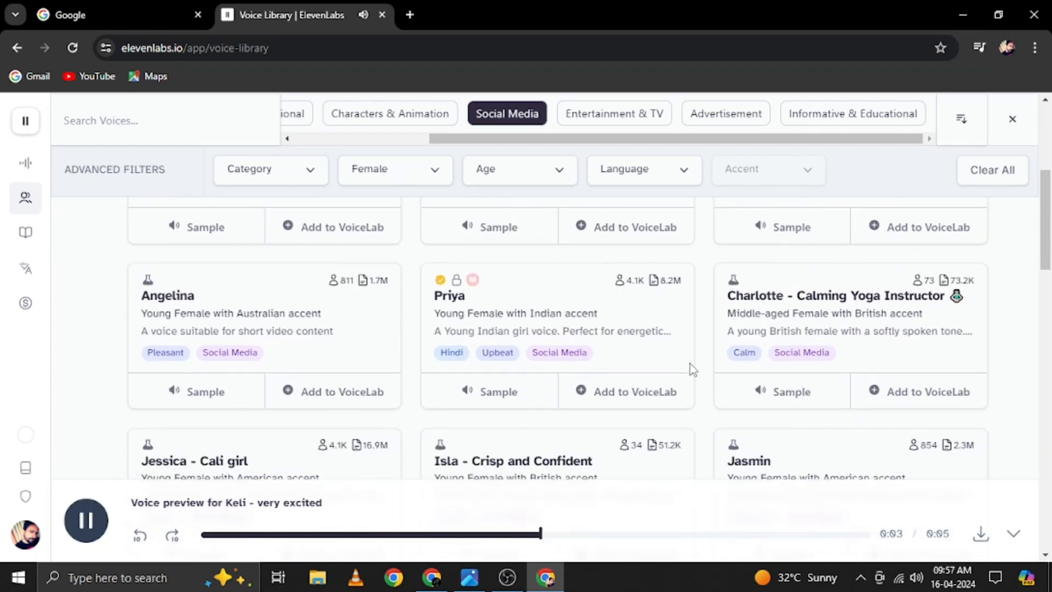
{"action": "left_click", "coordinate": [212, 392]}
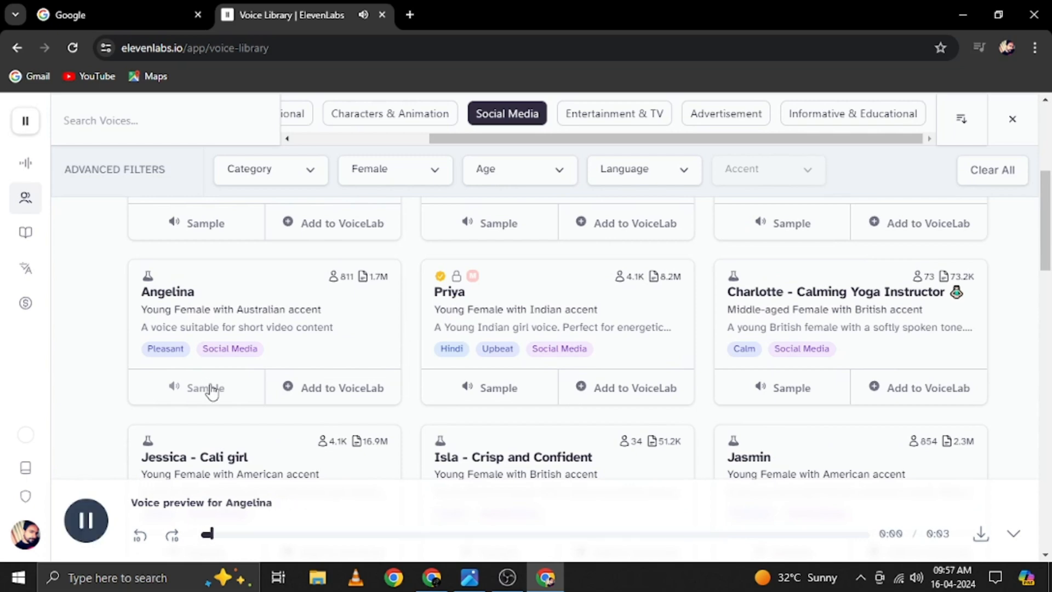
{"action": "left_click", "coordinate": [511, 393]}
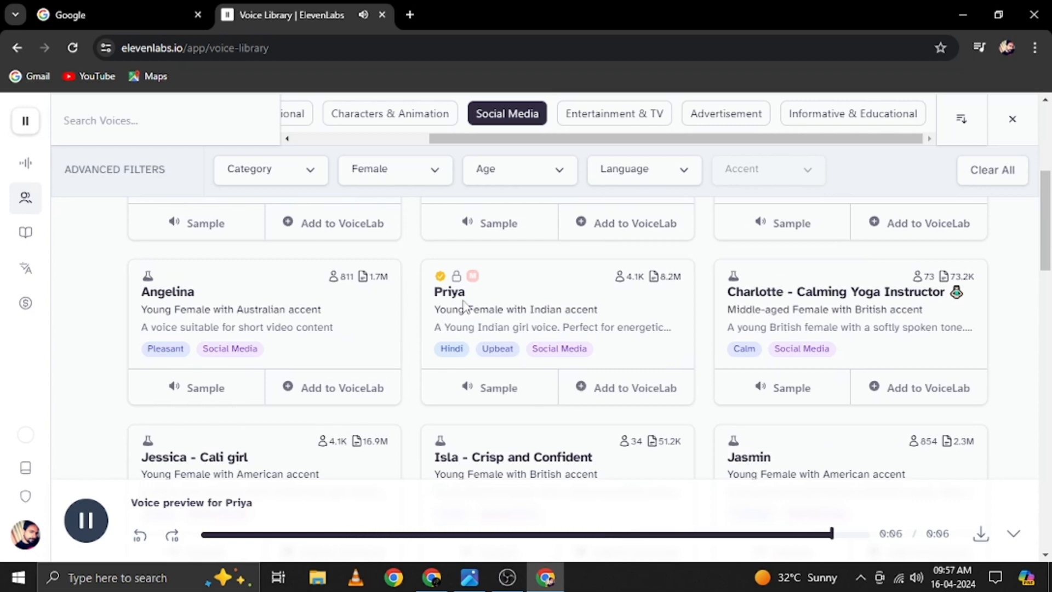
{"action": "left_click", "coordinate": [601, 389]}
{"action": "left_click", "coordinate": [666, 373]}
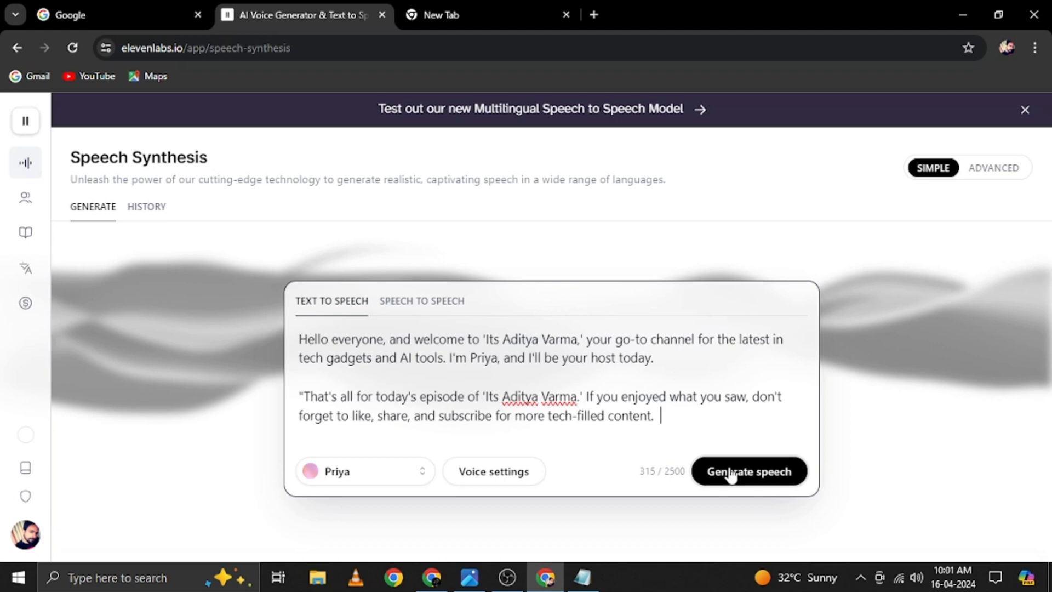
Generate speech from the channel's welcome and closing script with the Priya voice and download the audio
{"action": "left_click", "coordinate": [730, 476]}
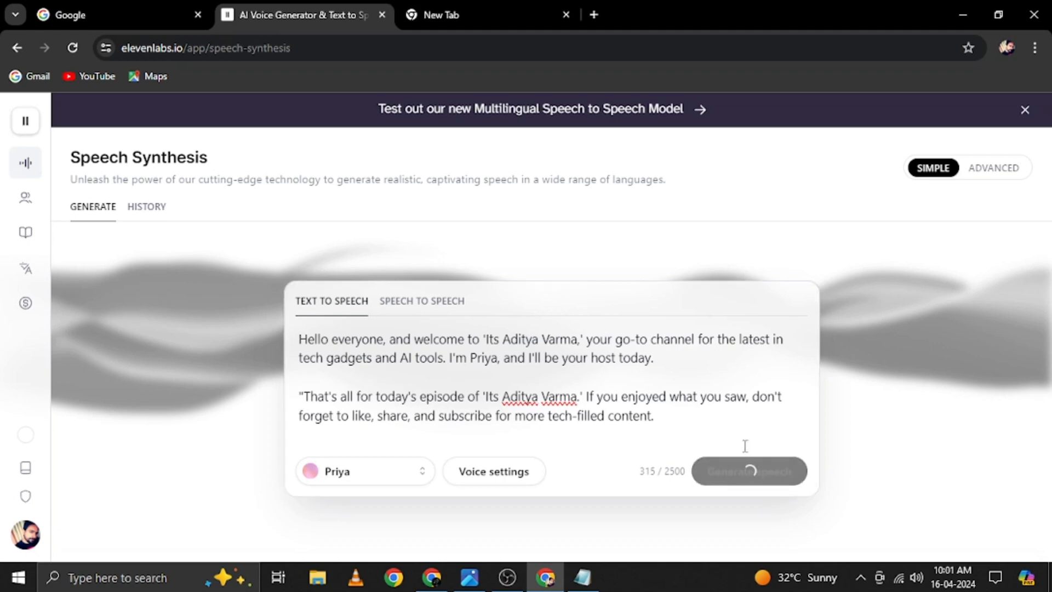
{"action": "mouse_move", "coordinate": [7, 464]}
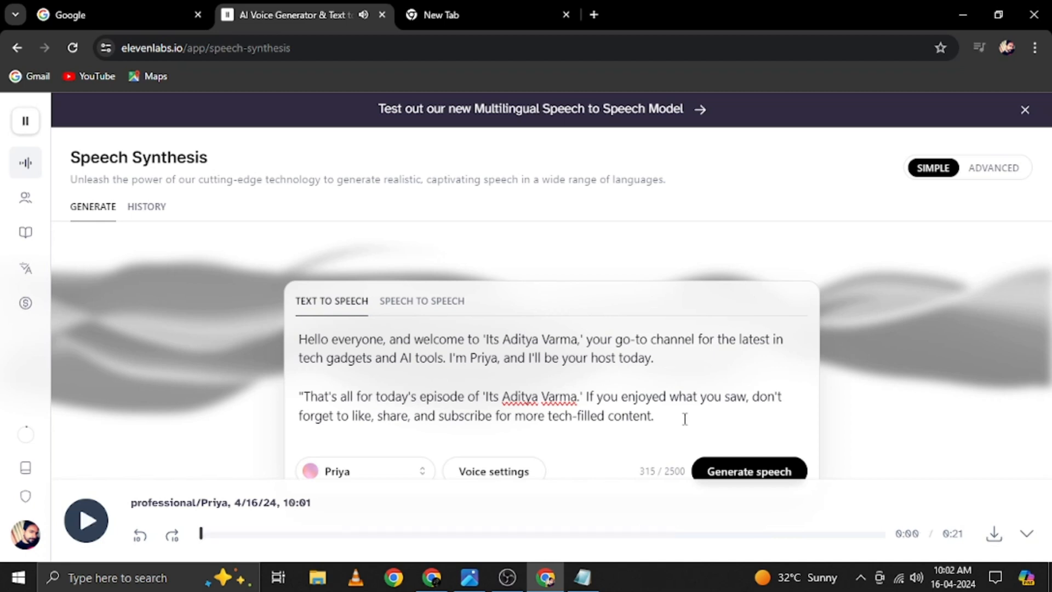
{"action": "left_click", "coordinate": [994, 534]}
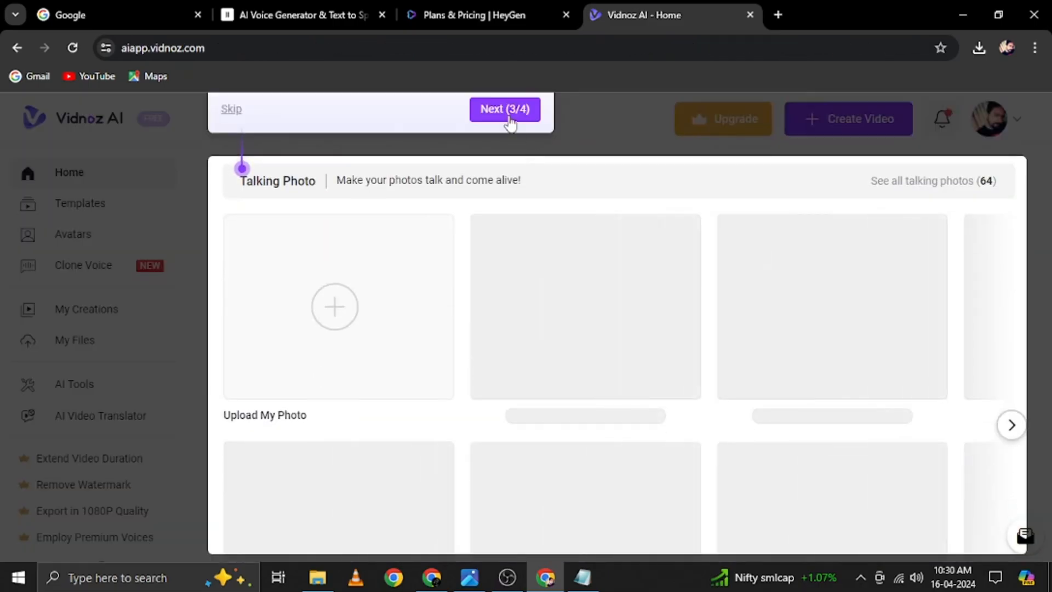
Finish the introductory tour, dismiss the Quick Start pop-up and create a new video from a blank canvas
{"action": "left_click", "coordinate": [504, 109]}
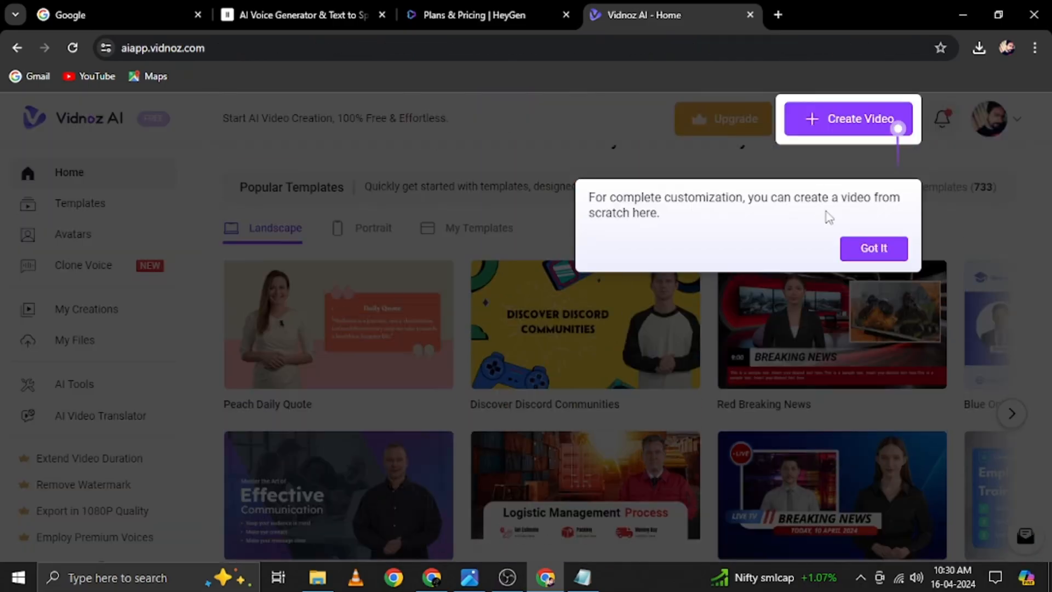
{"action": "left_click", "coordinate": [873, 249]}
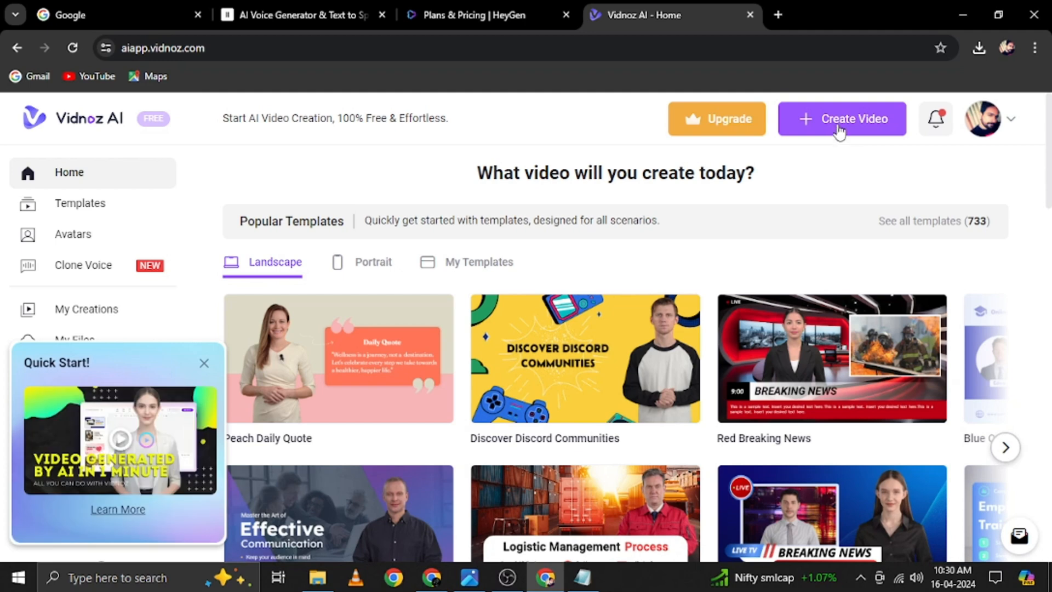
{"action": "left_click", "coordinate": [839, 130]}
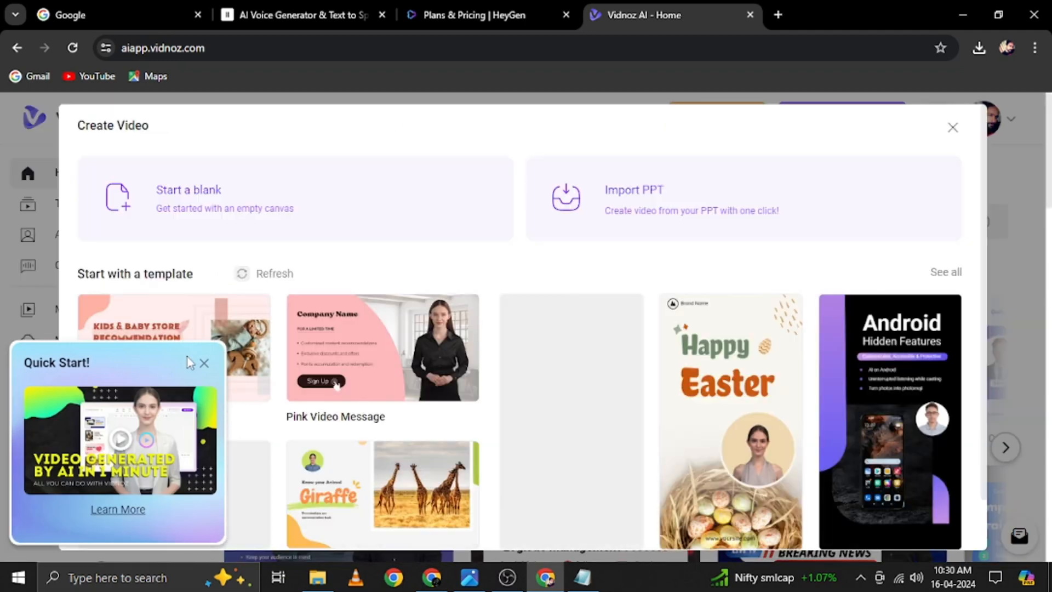
{"action": "left_click", "coordinate": [204, 364]}
{"action": "left_click", "coordinate": [207, 216]}
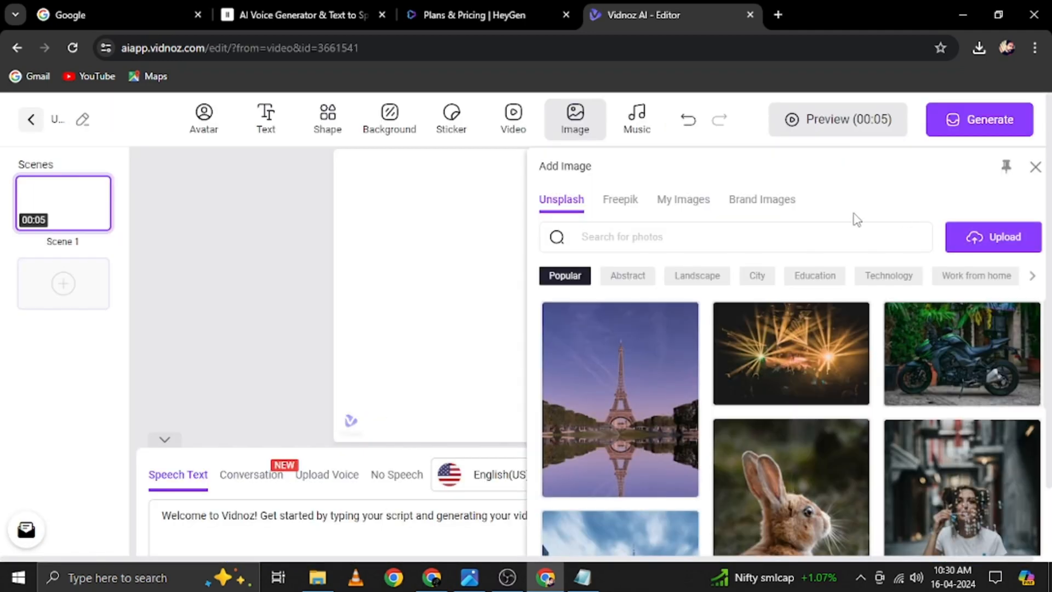
Upload the presenter photo as an avatar and generate a talking photo from it with its background kept
{"action": "left_click", "coordinate": [206, 119]}
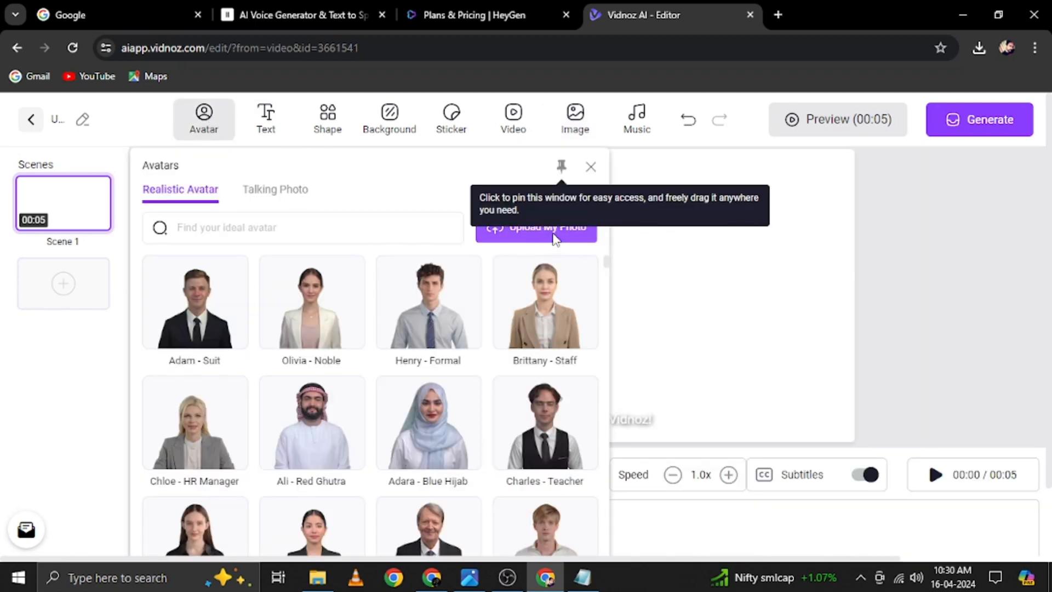
{"action": "left_click", "coordinate": [555, 238]}
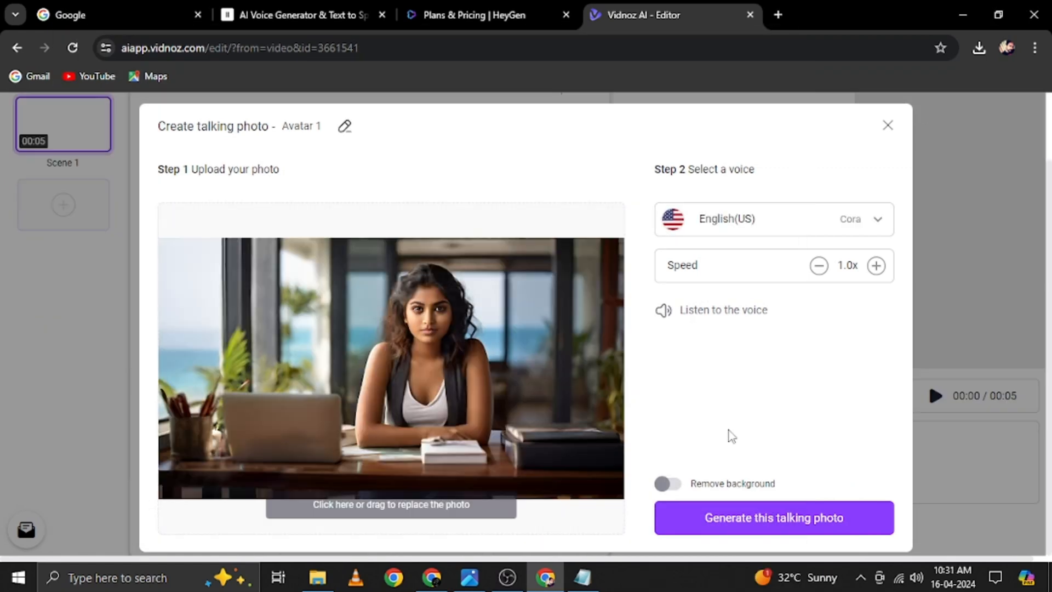
{"action": "left_click", "coordinate": [773, 518]}
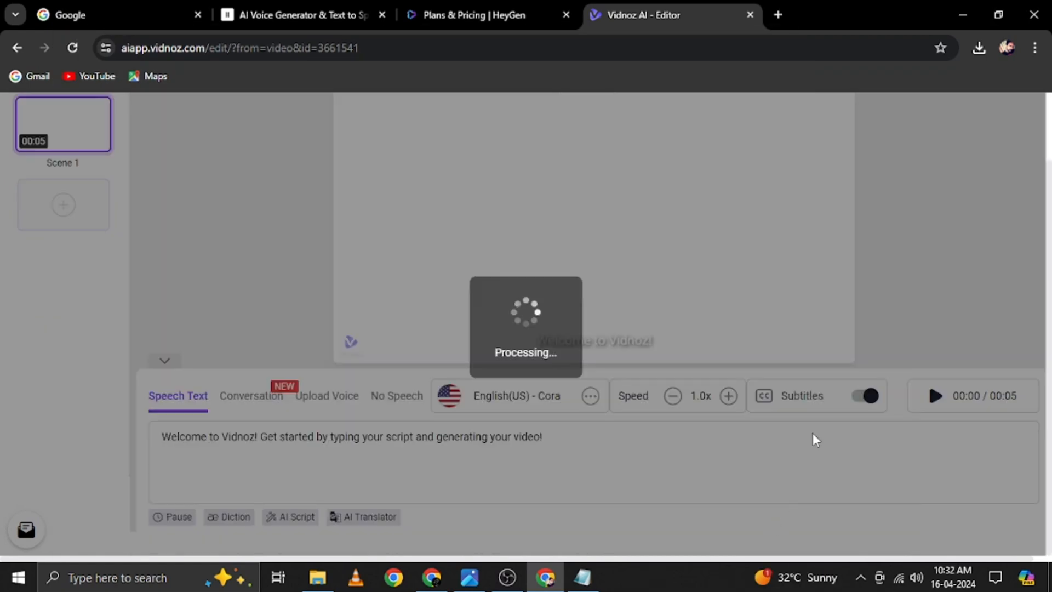
{"action": "scroll", "coordinate": [740, 454], "scroll_direction": "up", "scroll_amount": 2}
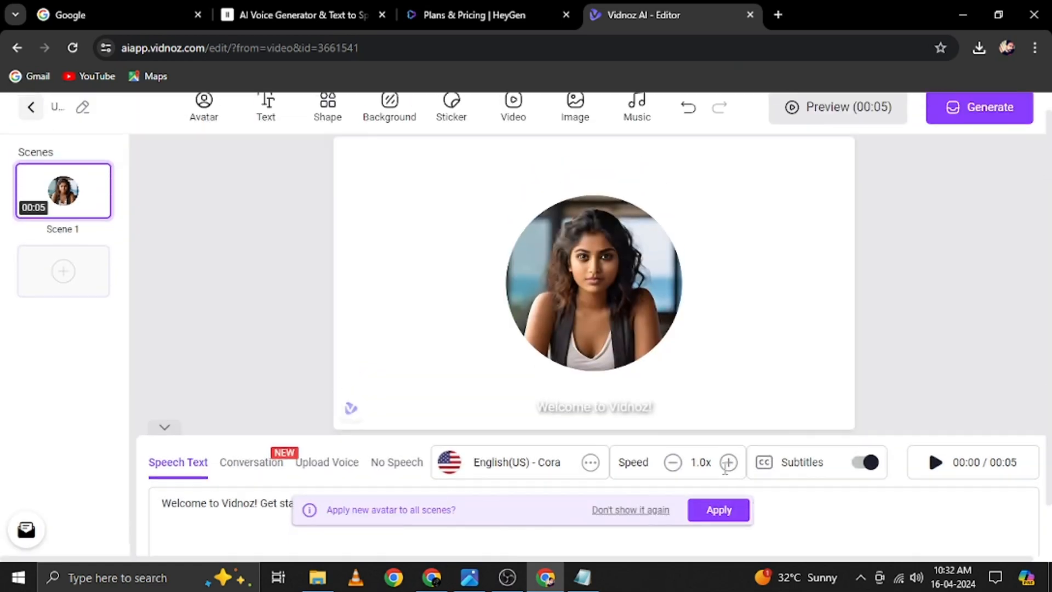
Switch the avatar from circle head to full photo and move and enlarge it to fill the whole canvas
{"action": "left_click", "coordinate": [610, 297]}
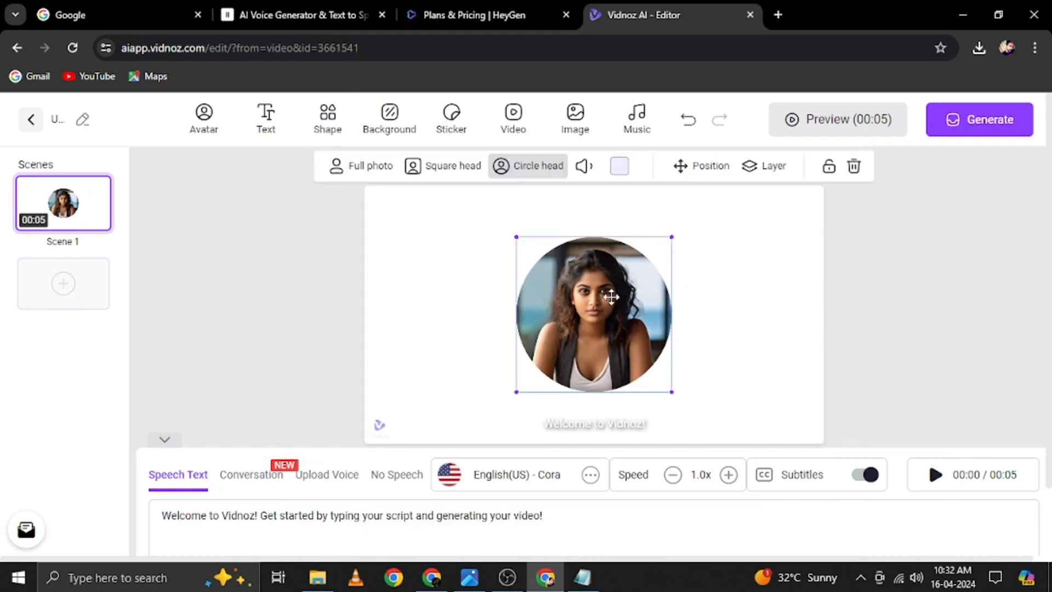
{"action": "left_click", "coordinate": [366, 166]}
{"action": "left_click_drag", "start_coordinate": [623, 332], "coordinate": [470, 280]}
{"action": "left_click_drag", "start_coordinate": [651, 347], "coordinate": [833, 437]}
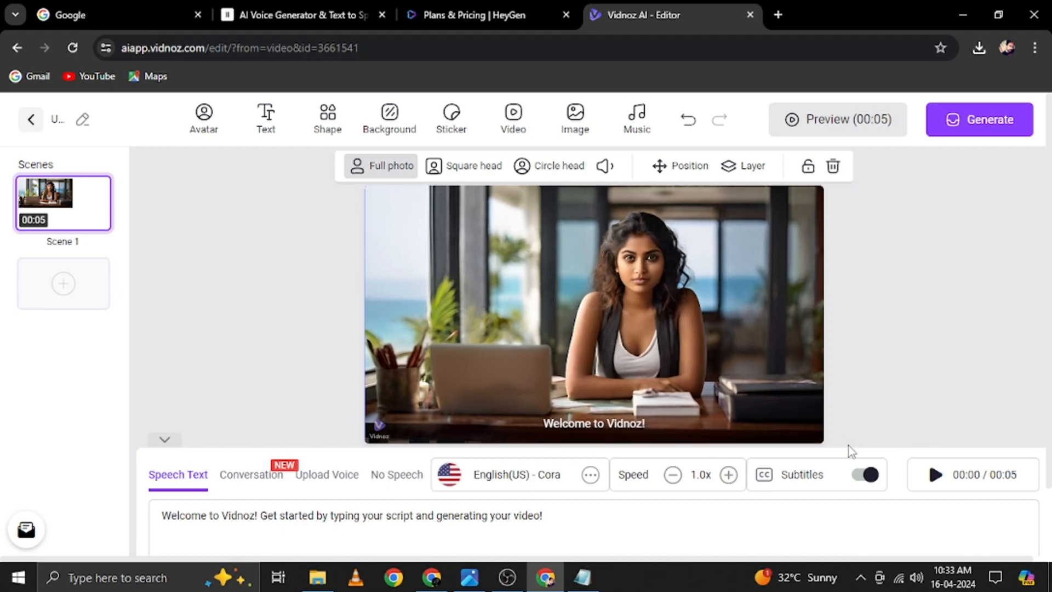
{"action": "left_click", "coordinate": [834, 445]}
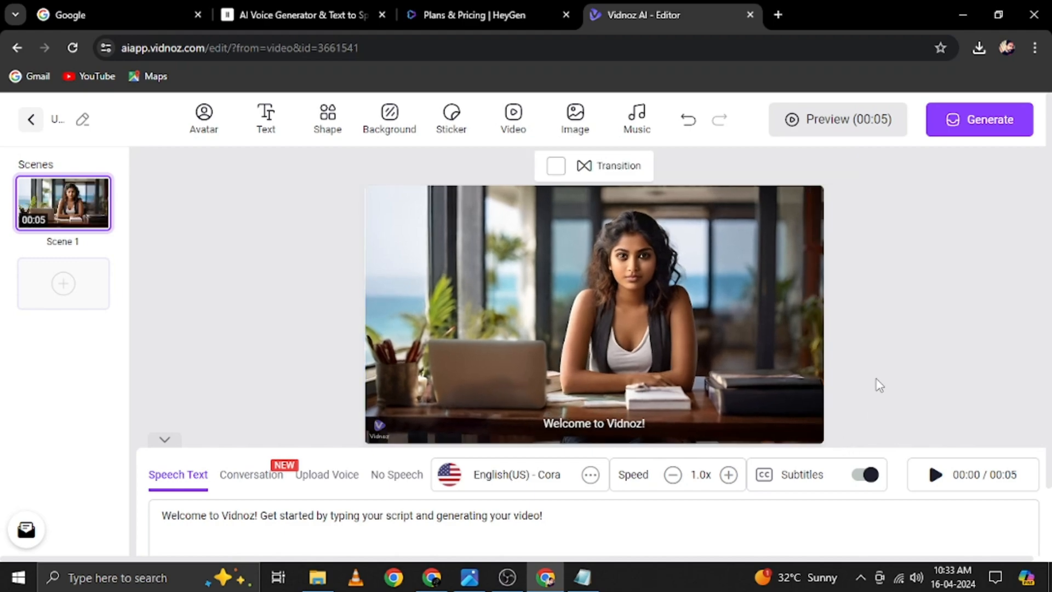
Upload Priya Voice.mp3 as the scene's voice in place of the speech text and generate the video
{"action": "left_click", "coordinate": [387, 472]}
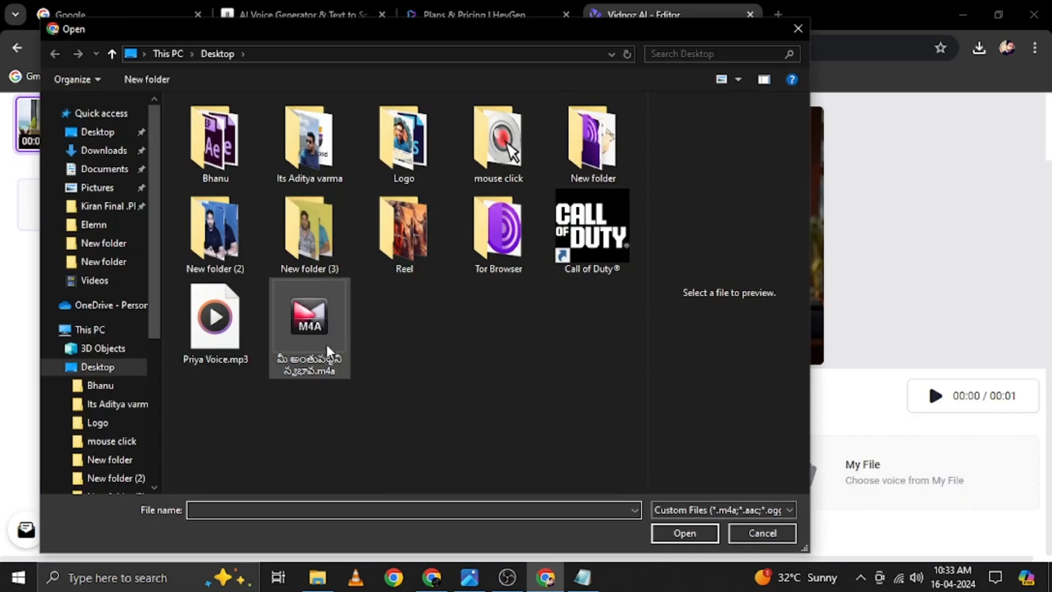
{"action": "double_click", "coordinate": [214, 317]}
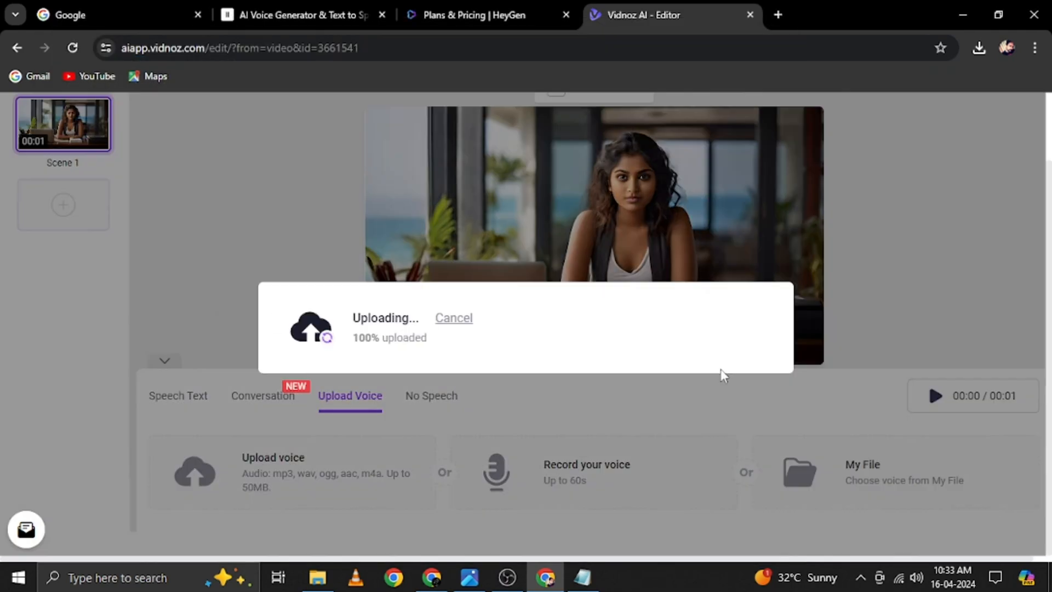
{"action": "scroll", "coordinate": [852, 453], "scroll_direction": "up", "scroll_amount": 2}
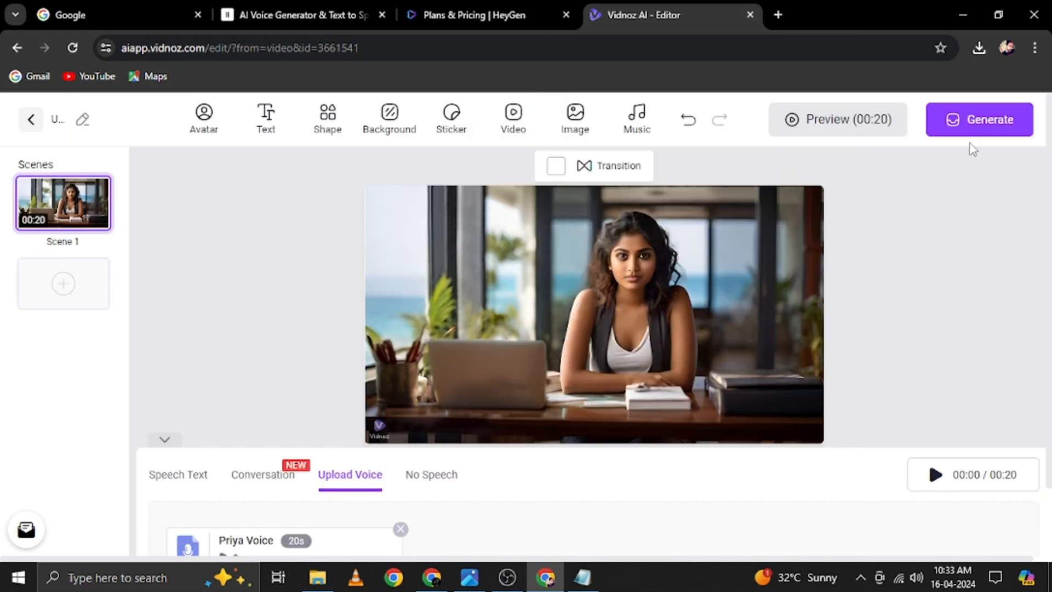
{"action": "left_click", "coordinate": [993, 125]}
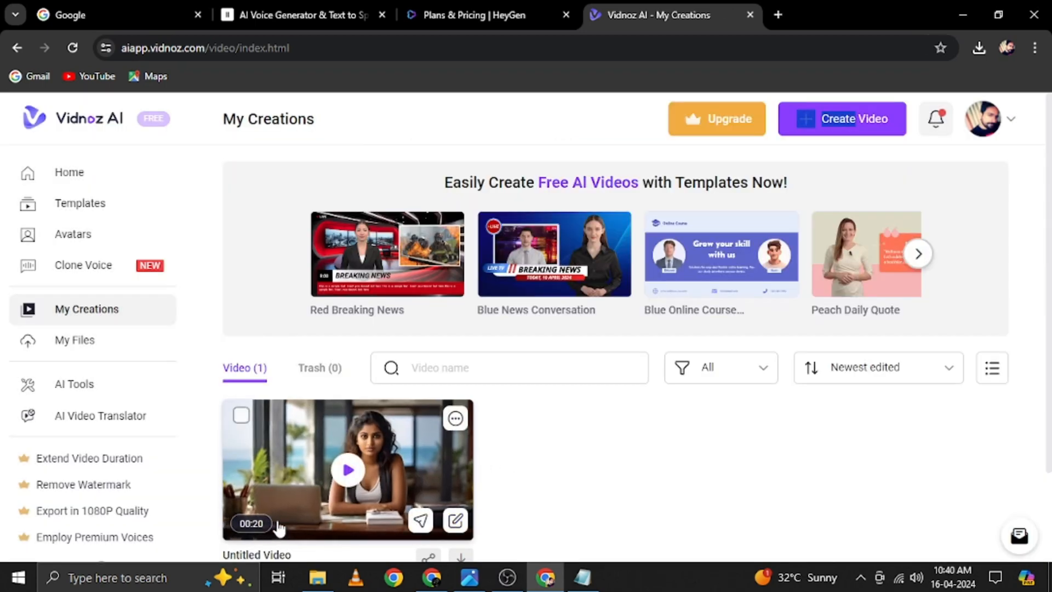
Download the generated talking-photo video from My Creations in 720p quality
{"action": "scroll", "coordinate": [545, 468], "scroll_direction": "down", "scroll_amount": 1}
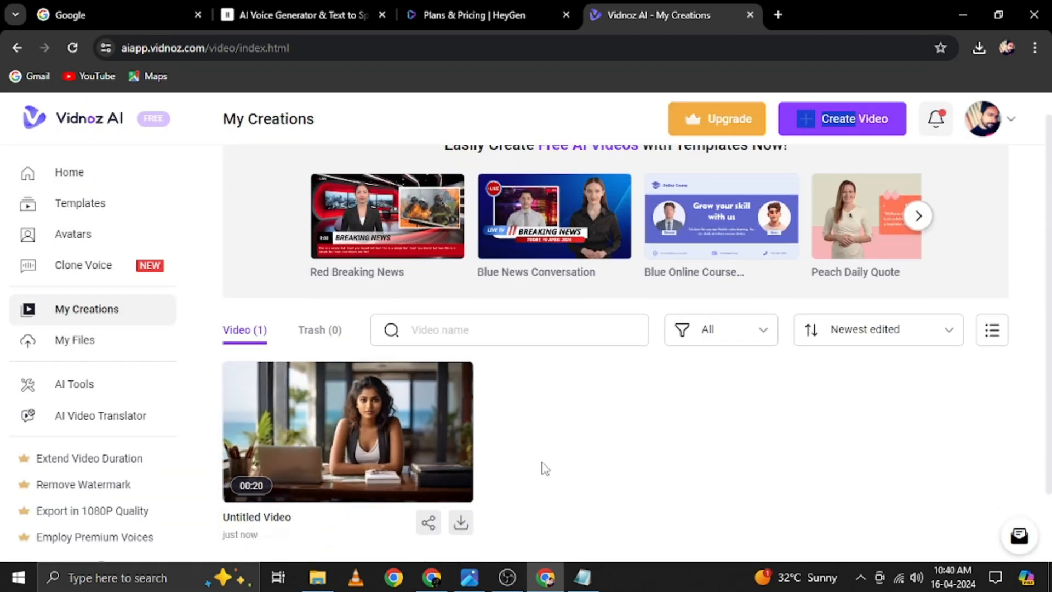
{"action": "scroll", "coordinate": [545, 468], "scroll_direction": "down", "scroll_amount": 1}
{"action": "left_click", "coordinate": [454, 458]}
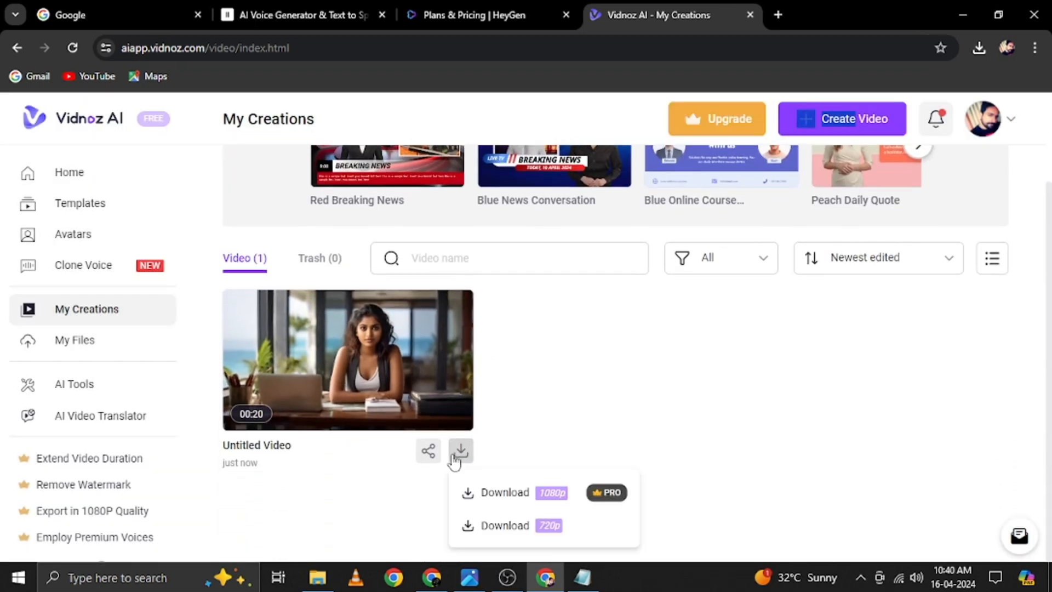
{"action": "left_click", "coordinate": [497, 529]}
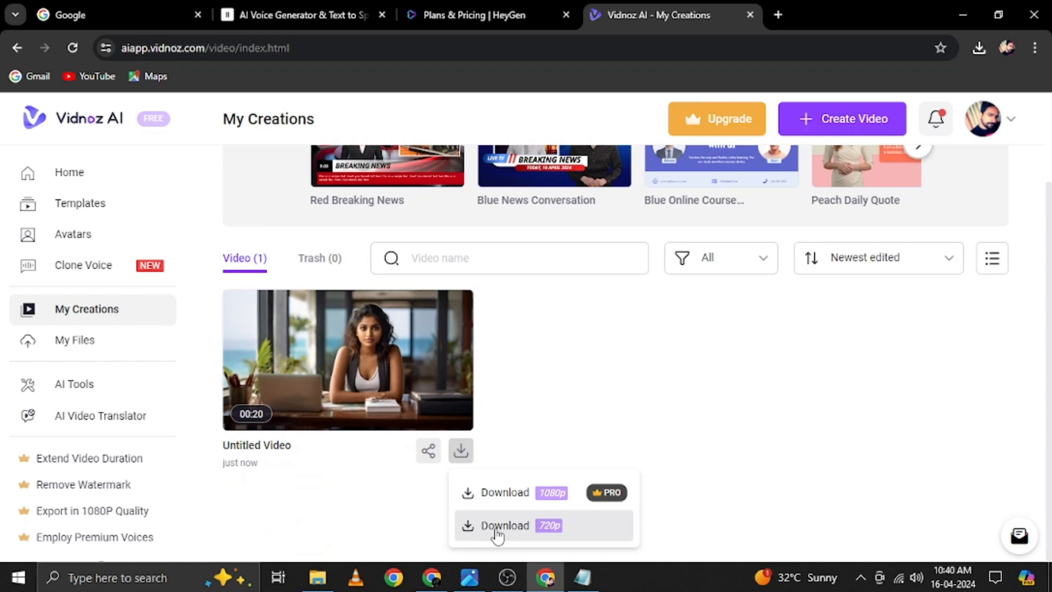